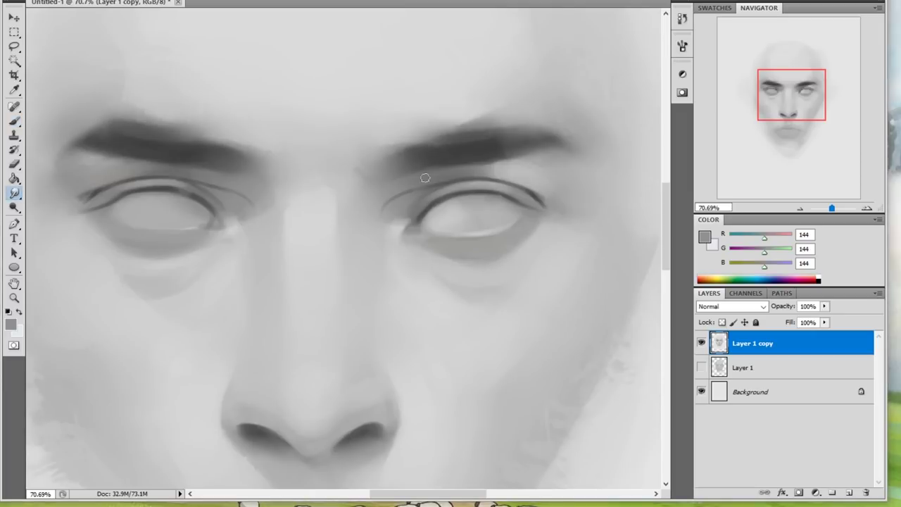
- Paint dark grey shading into the inner eye sockets beneath both eyebrows using sampled tones, and smudge it into the skin
key(ctrl+minus)
key(ctrl+minus)
key(ctrl+minus)
key(ctrl+minus)
alt+click(395, 169)
key(bracketright)
key(bracketright)
key(bracketright)
key(bracketright)
key(bracketright)
key(bracketleft)
key(bracketleft)
key(bracketleft)
key(bracketleft)
key(bracketleft)
key(bracketleft)
key(bracketleft)
key(bracketleft)
key(bracketleft)
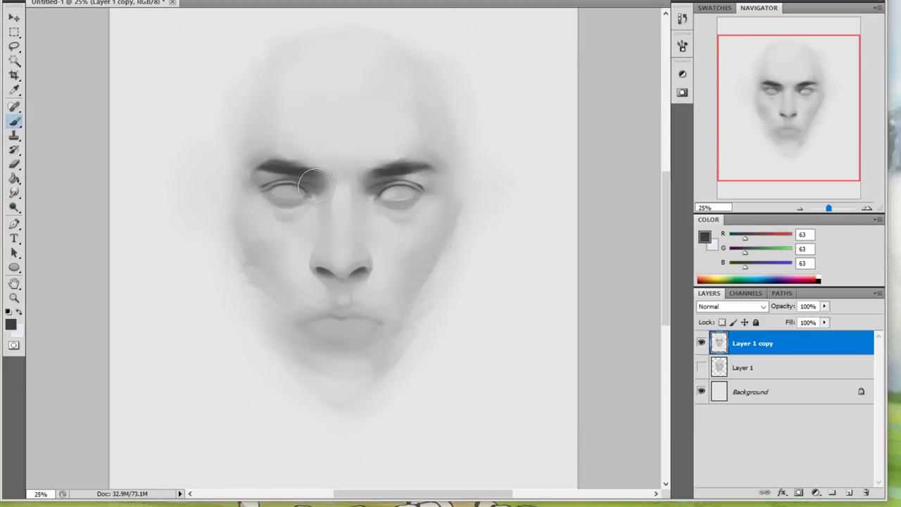
alt+click(309, 180)
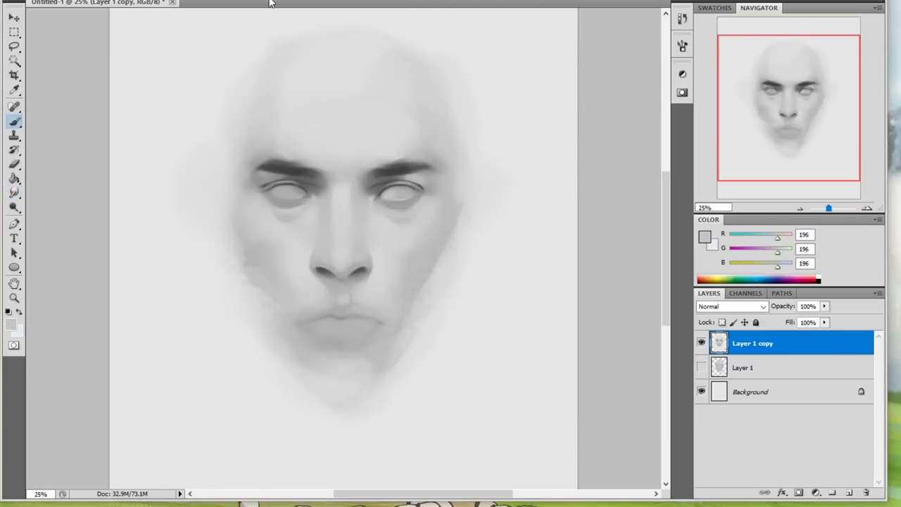
alt+click(342, 196)
key(r)
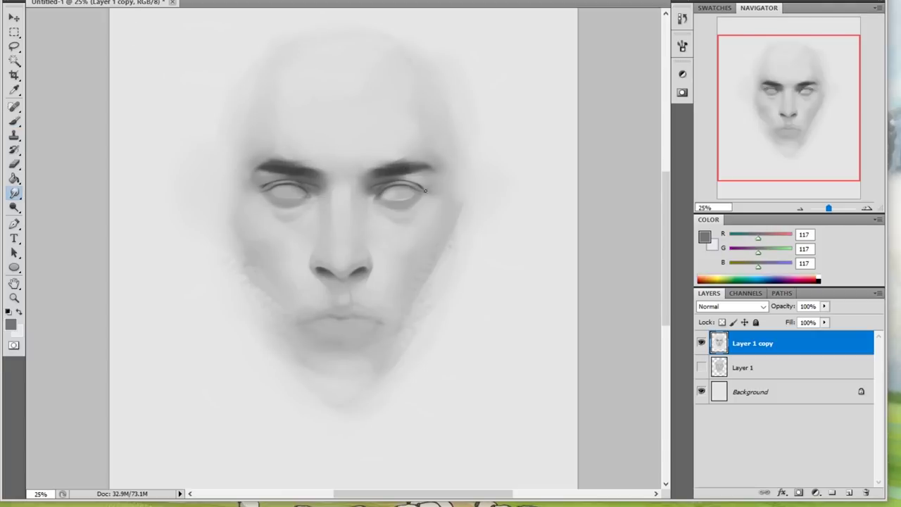
- Deepen the shadows between the eyebrows and the outer eye corners with dark grey sampled from the brows
key(b)
alt+click(270, 169)
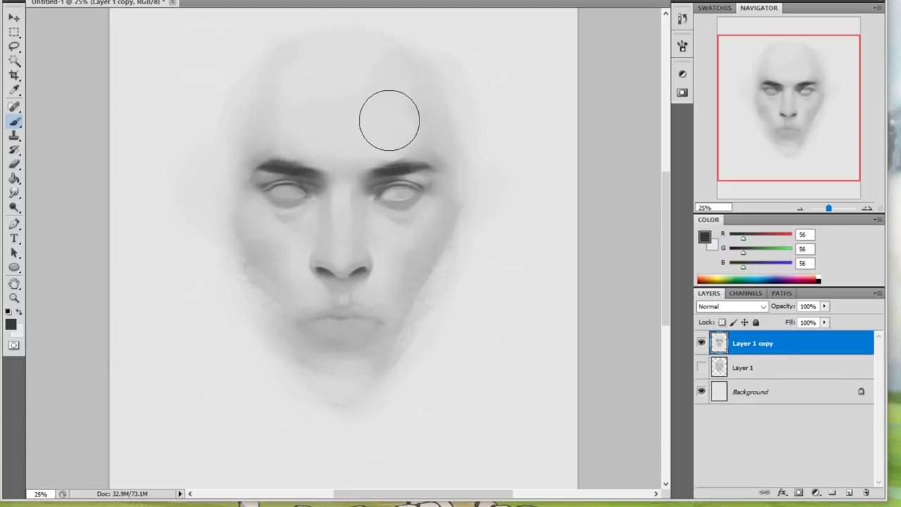
alt+click(389, 172)
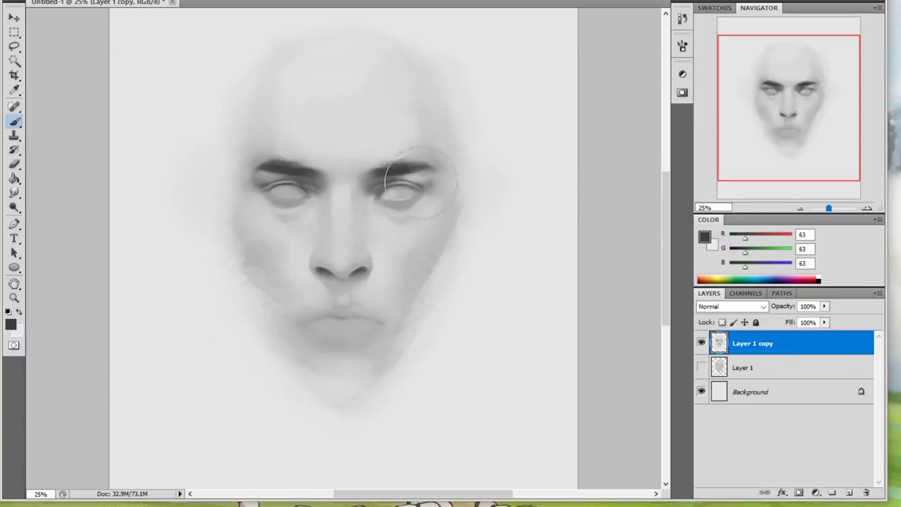
alt+click(405, 177)
- Add eye-socket shading on a new layer, clean it up with the eraser, and merge it into the face layer
scroll(432, 237, up, 3)
key(ctrl+shift+alt+n)
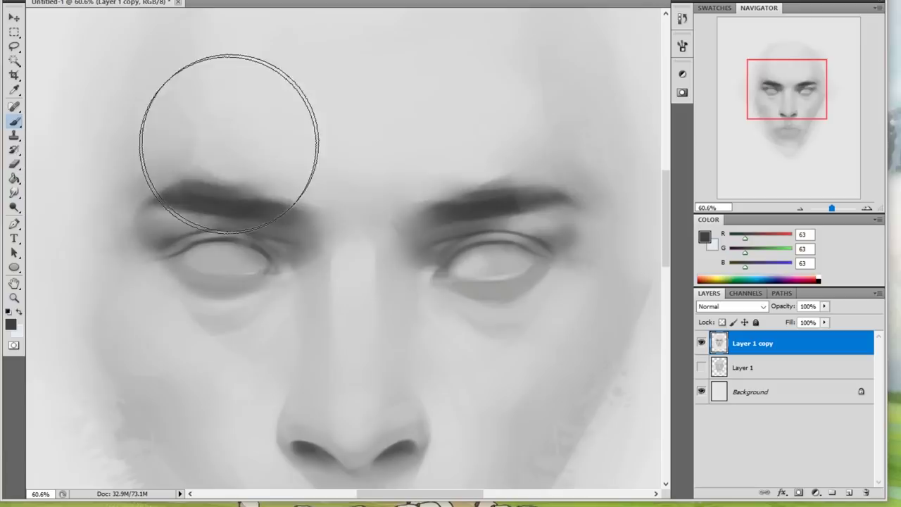
key(e)
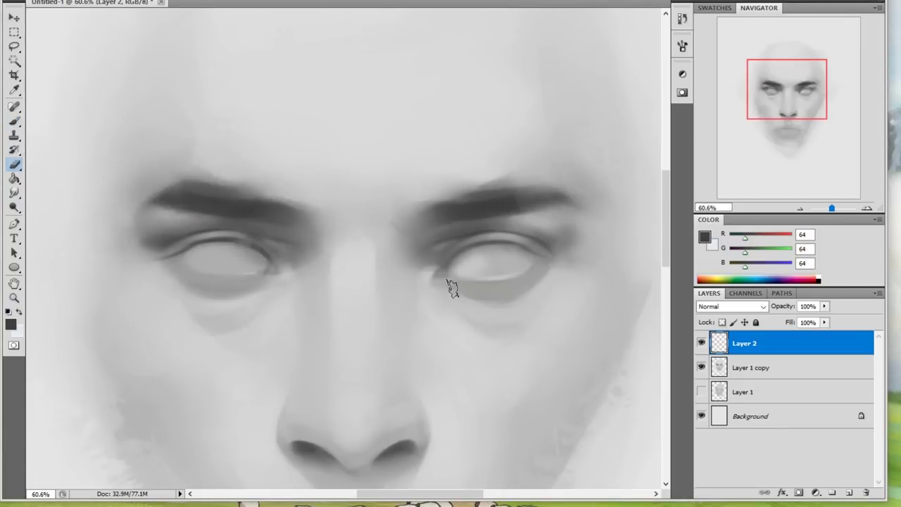
scroll(493, 243, down, 4)
key(b)
alt+click(306, 188)
key(shift+alt+k)
key(Delete)
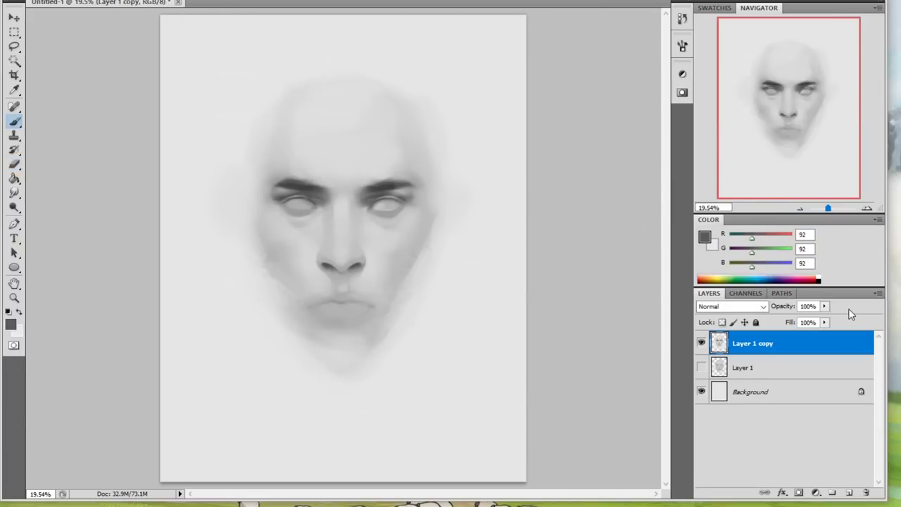
- Tone down the blank eyeballs with soft grey shading and darken the upper eyelid lines
key(ctrl+plus)
key(r)
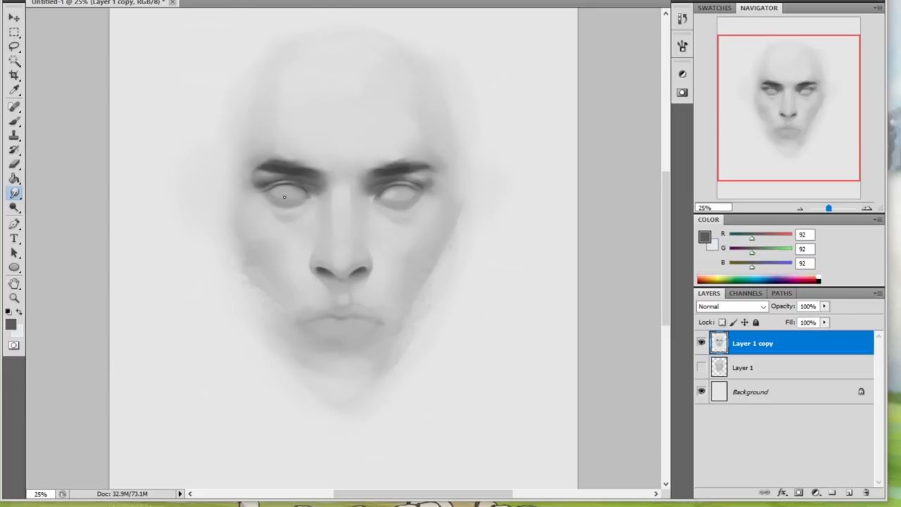
key(b)
alt+click(381, 190)
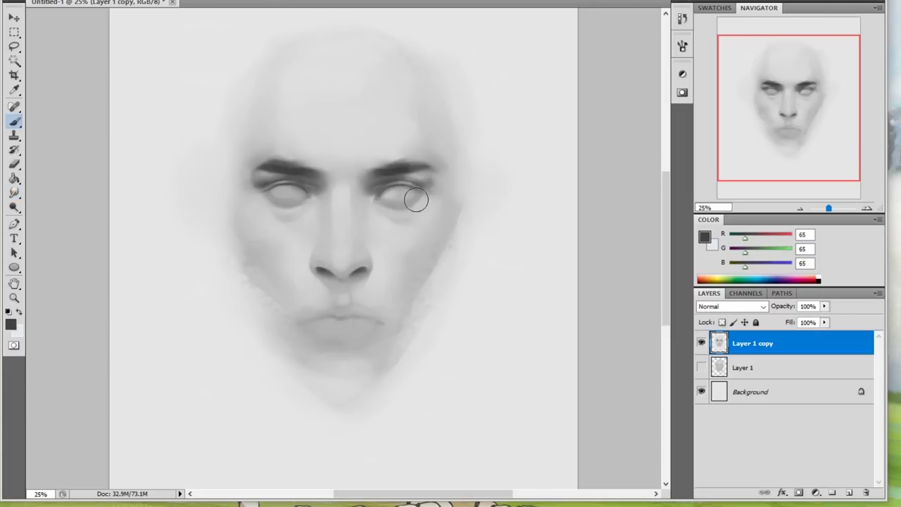
drag(288, 181, 276, 187)
- Paint light grey highlights at the inner corners of both eyes and smudge them into the surrounding skin
key(r)
key(b)
alt+click(320, 197)
key(r)
key(b)
alt+click(313, 198)
key(z)
click(380, 272)
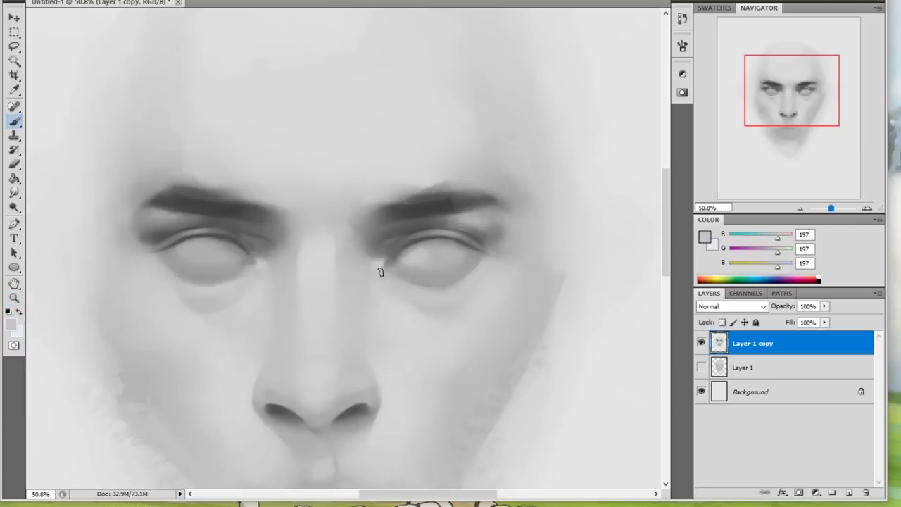
key(Return)
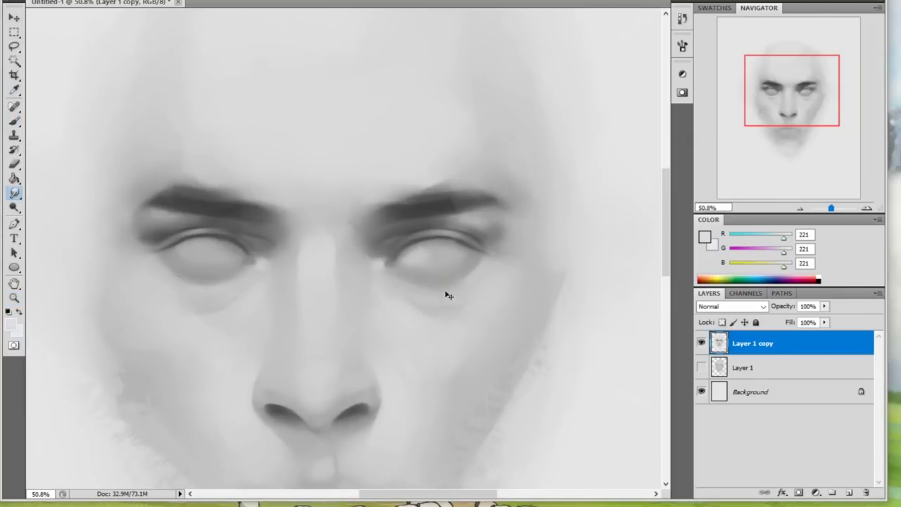
- Lasso the band containing both eyebrows, copy it to a new layer, and shift it slightly down toward the eyes
key(ctrl+minus)
key(ctrl+minus)
key(l)
mouse_move(431, 127)
mouse_down()
mouse_move(445, 173)
mouse_move(461, 133)
mouse_up()
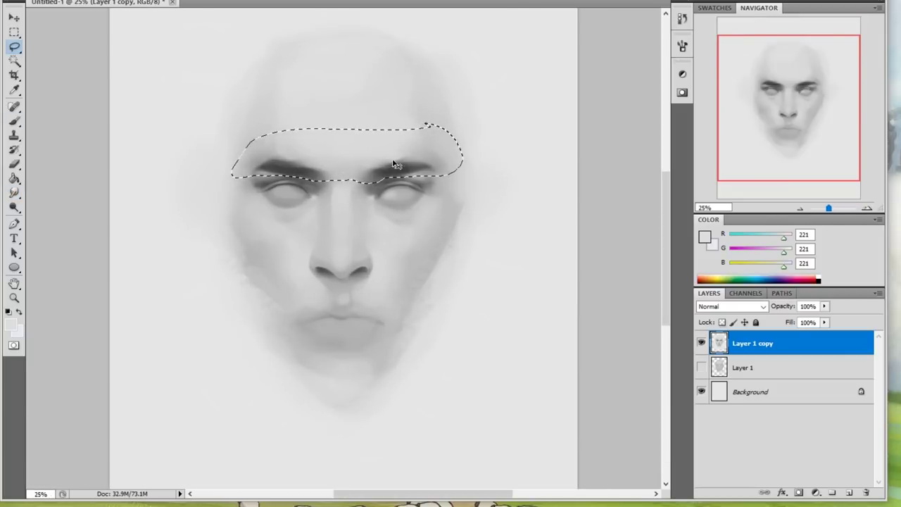
key(ctrl+j)
key(ctrl+t)
key(Return)
- Erase the hard edges of the copied eyebrow band with a soft brush tip and merge it into the face layer
key(b)
right_click(498, 271)
double_click(498, 271)
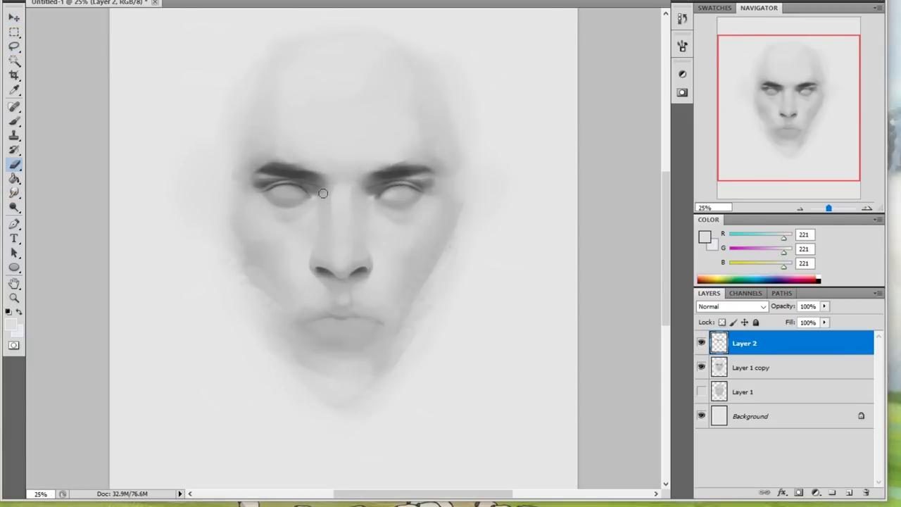
key(b)
key(ctrl+e)
- Refine the eyebrows and upper eyelid creases with dark and mid greys sampled from the face
alt+click(403, 171)
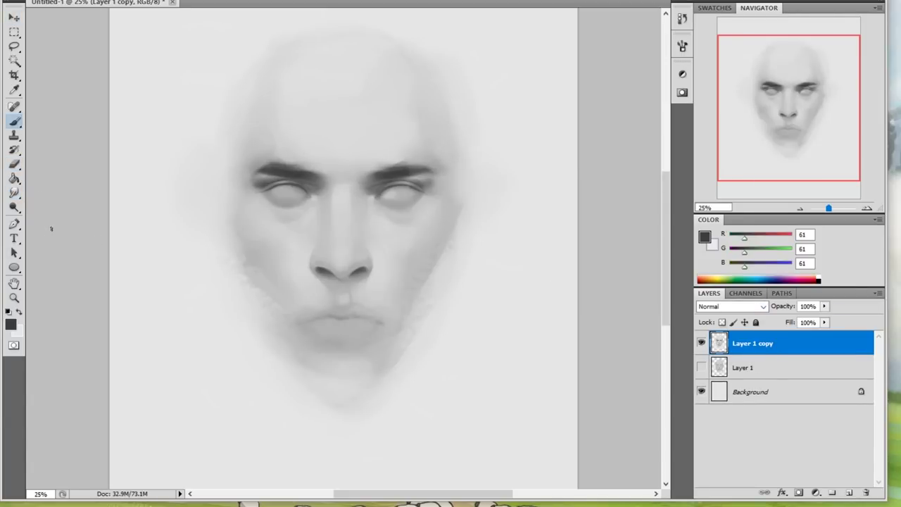
alt+click(407, 162)
alt+click(275, 191)
click(419, 186)
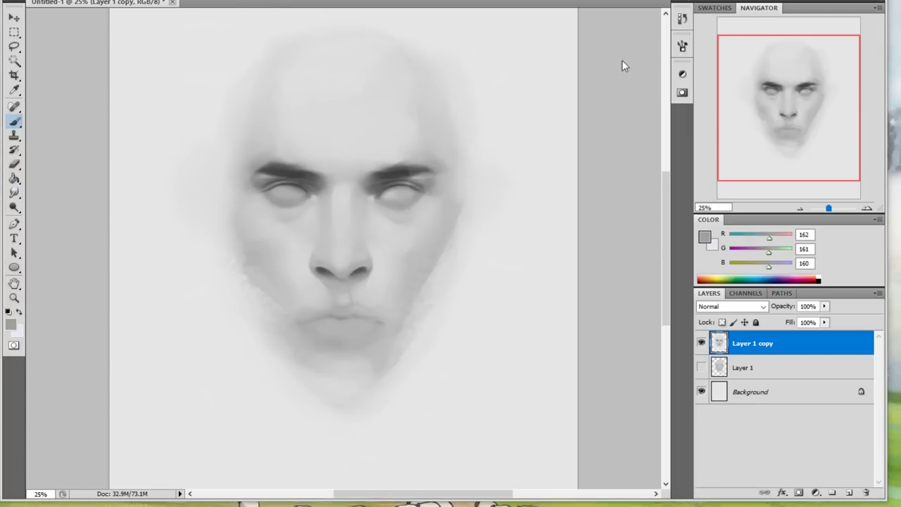
right_click(386, 135)
key(Return)
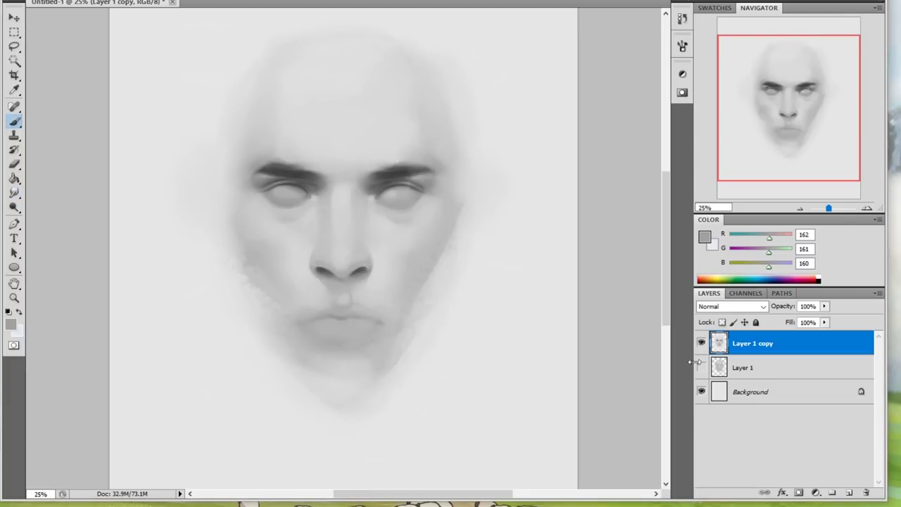
- Create a new layer and paint a round dark grey iris in each eye using the brow colour
key(ctrl+shift+alt+n)
alt+click(399, 170)
click(396, 190)
click(291, 192)
key(e)
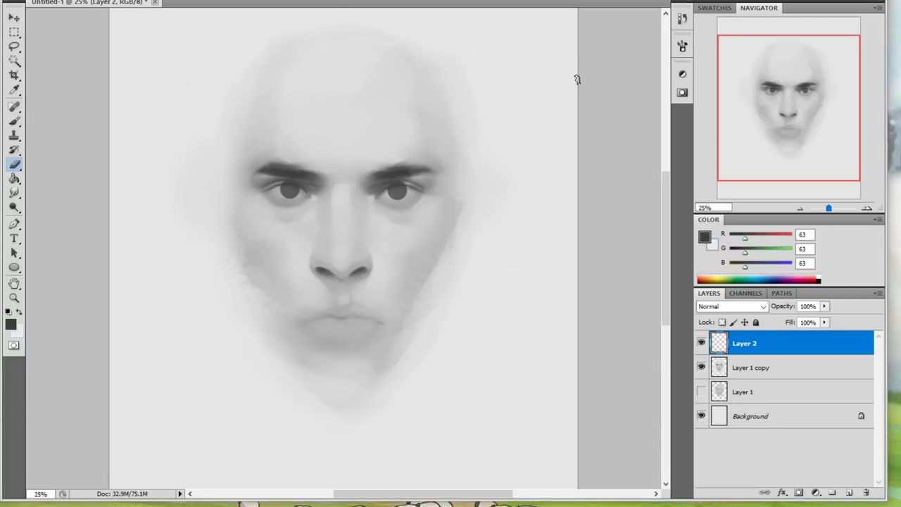
- Touch up the irises in dark grey and erase the parts that overlap the upper eyelids
key(b)
drag(273, 168, 338, 230)
click(343, 239)
key(e)
scroll(444, 265, down, 4)
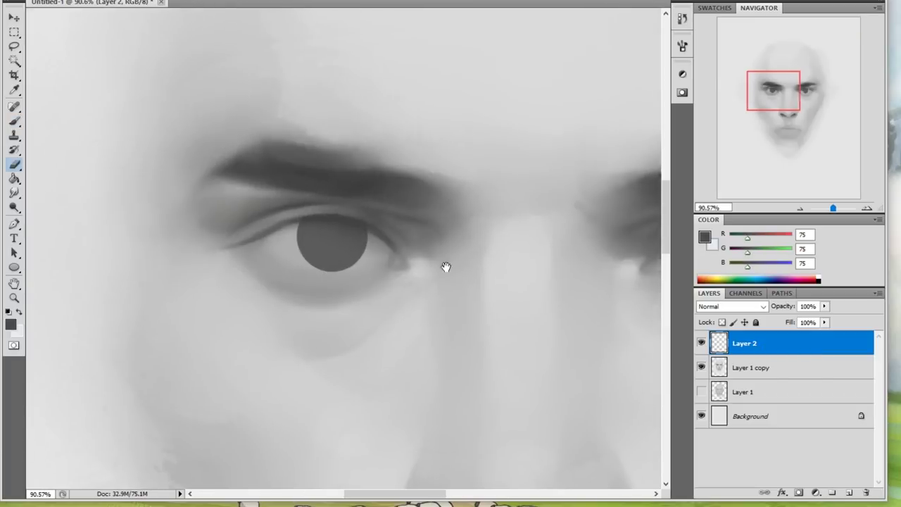
scroll(467, 197, up, 3)
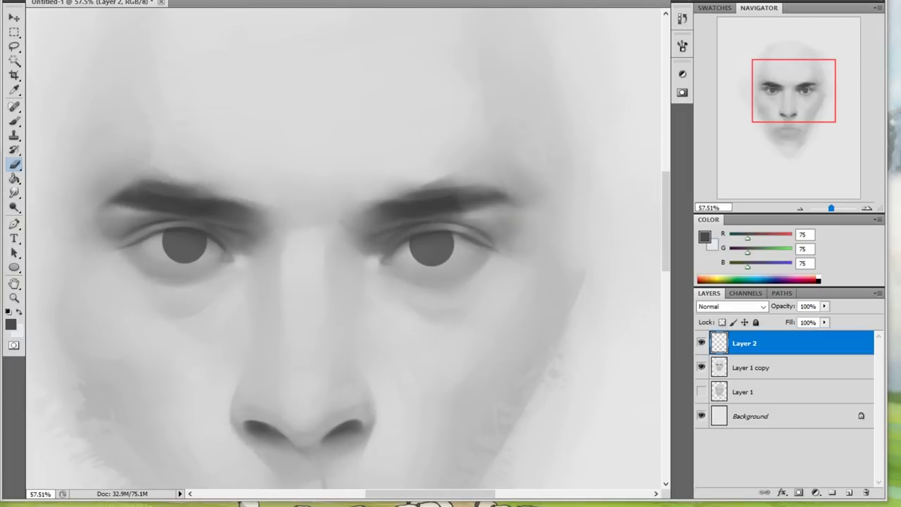
- Soften the edges of both irises and merge the iris layer into the face layer
drag(13, 192, 44, 193)
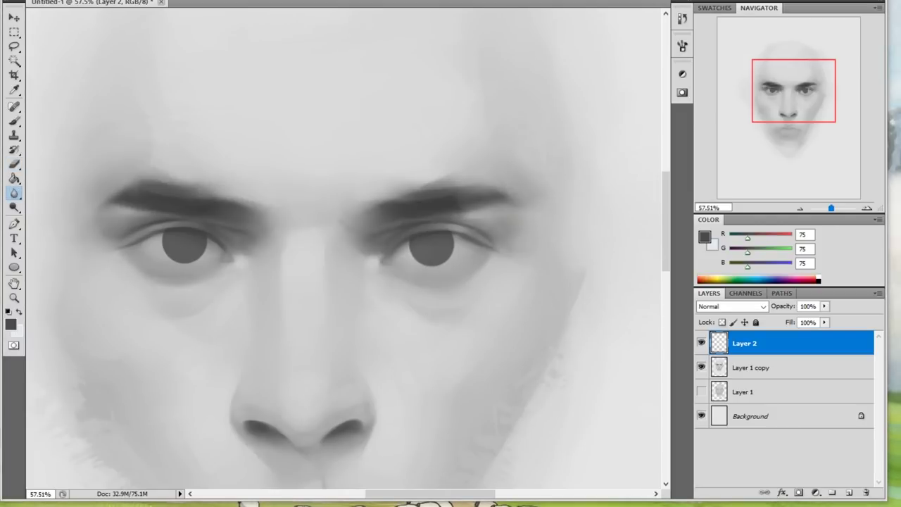
scroll(432, 201, down, 3)
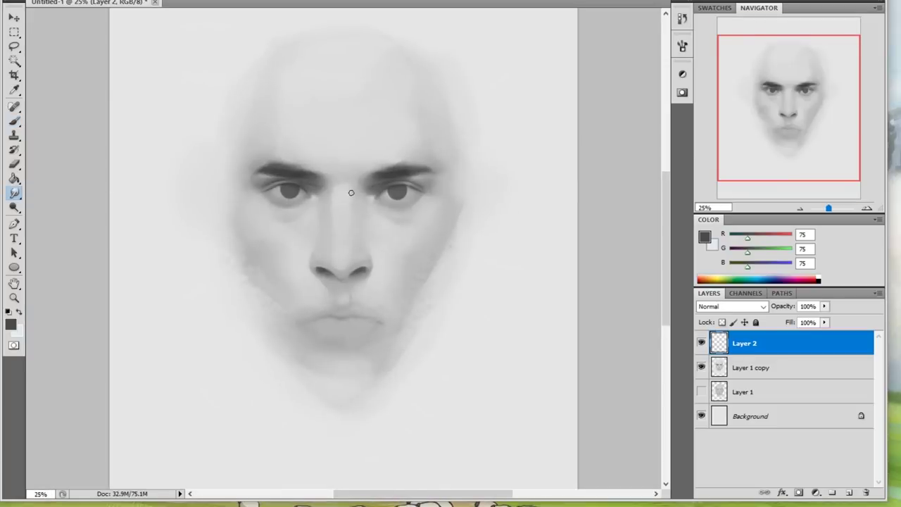
key(Delete)
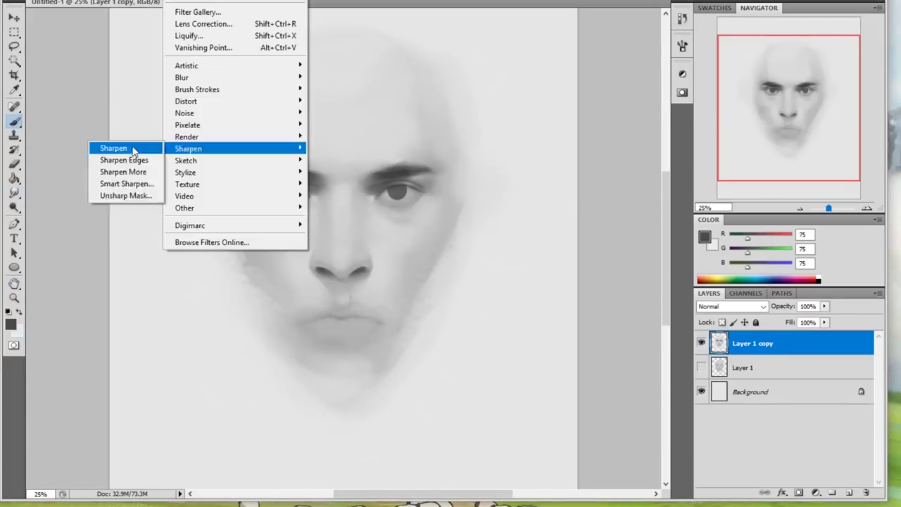
- Apply the Sharpen filter to the face layer and adjust its tones with Levels
key(i)
key(Return)
click(750, 392)
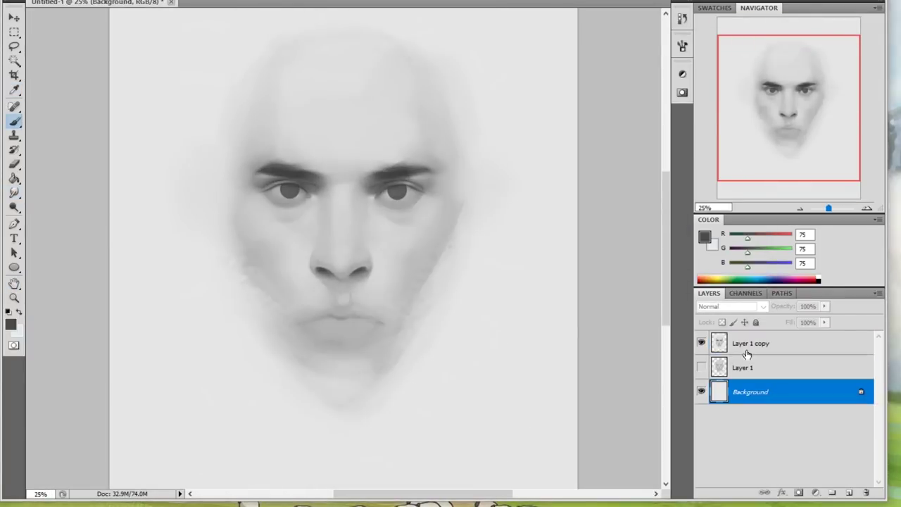
click(752, 343)
key(b)
key(ctrl+l)
key(Return)
- Erase the faint halo around the head and smudge the face outline into a cleaner contour
scroll(201, 251, down, 2)
mouse_move(439, 211)
mouse_down()
mouse_move(432, 195)
mouse_move(439, 211)
mouse_up()
right_click(438, 239)
click(451, 241)
key(ctrl+h)
key(b)
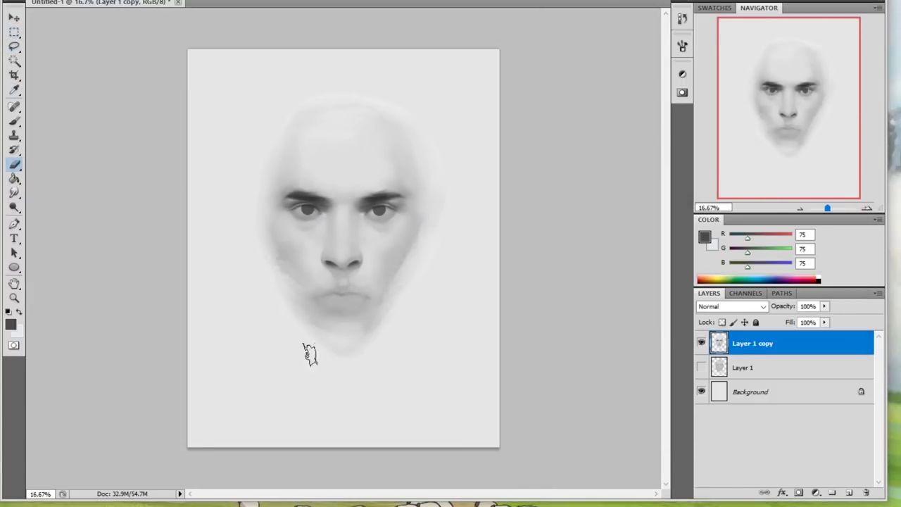
key(r)
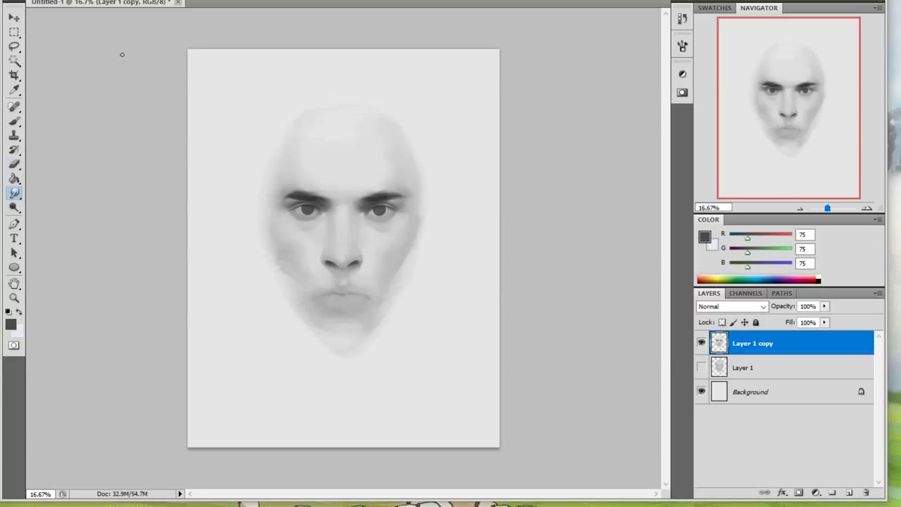
- Select both irises with the Lasso and adjust them with Hue/Saturation
key(l)
drag(289, 206, 387, 212)
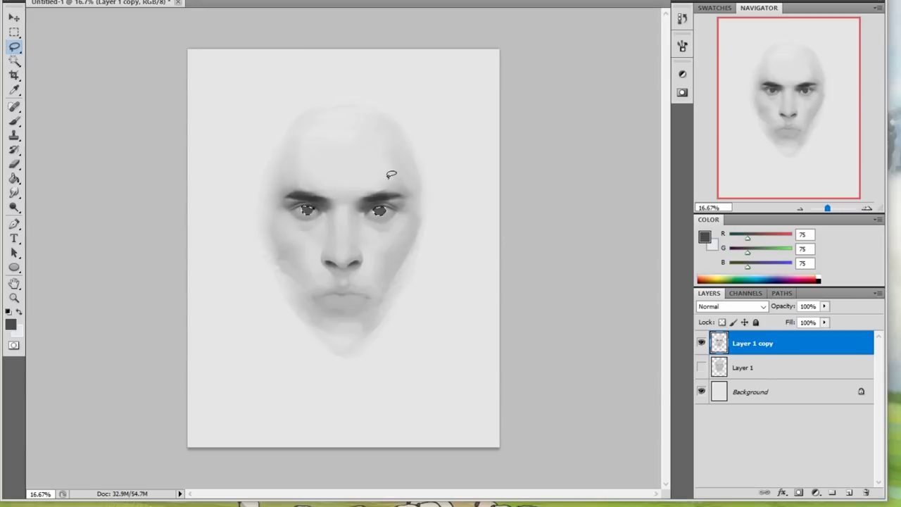
key(ctrl+u)
key(ctrl+plus)
drag(515, 318, 500, 317)
key(Return)
- Darken the upper eyelid lines with sampled dark grey, and reset the foreground colour to black for the eye details
key(b)
alt+click(404, 235)
alt+click(396, 204)
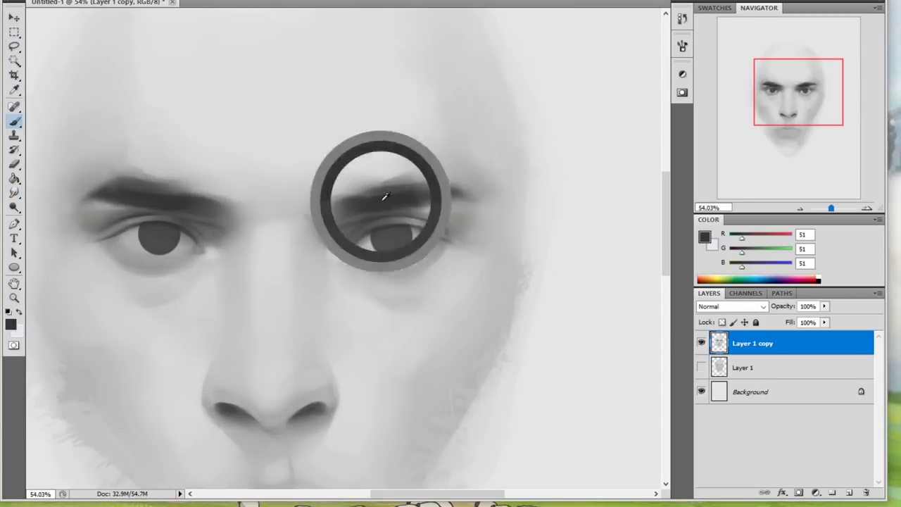
right_click(378, 134)
key(Escape)
key(d)
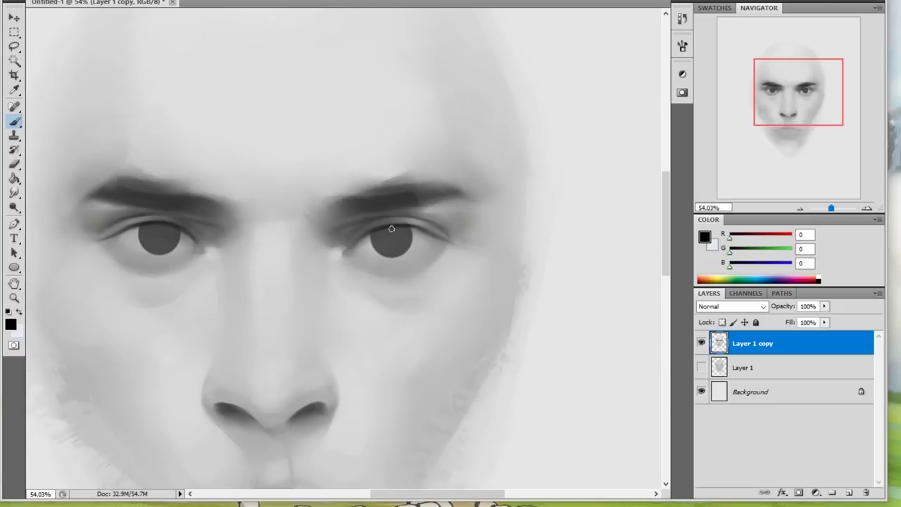
- Brighten the eye whites and lower lid rims around the irises with light grey (RGB 222)
alt+click(421, 256)
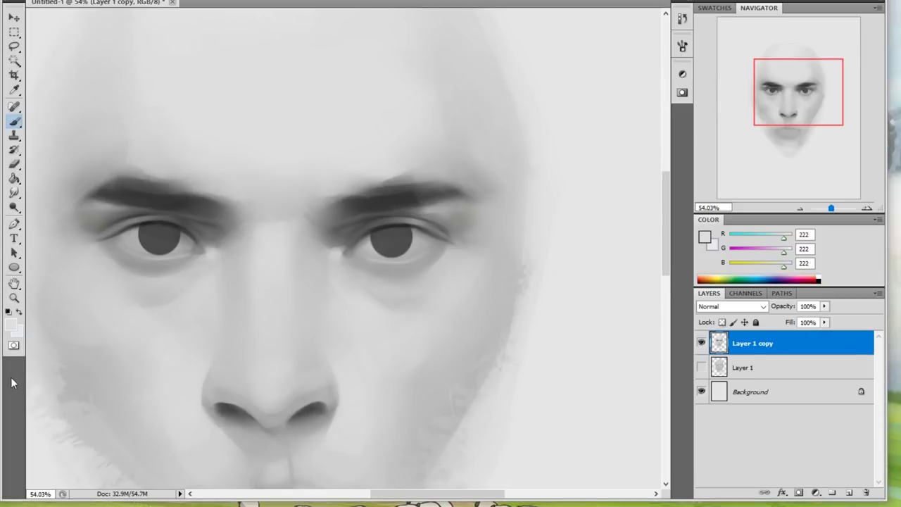
drag(322, 284, 415, 242)
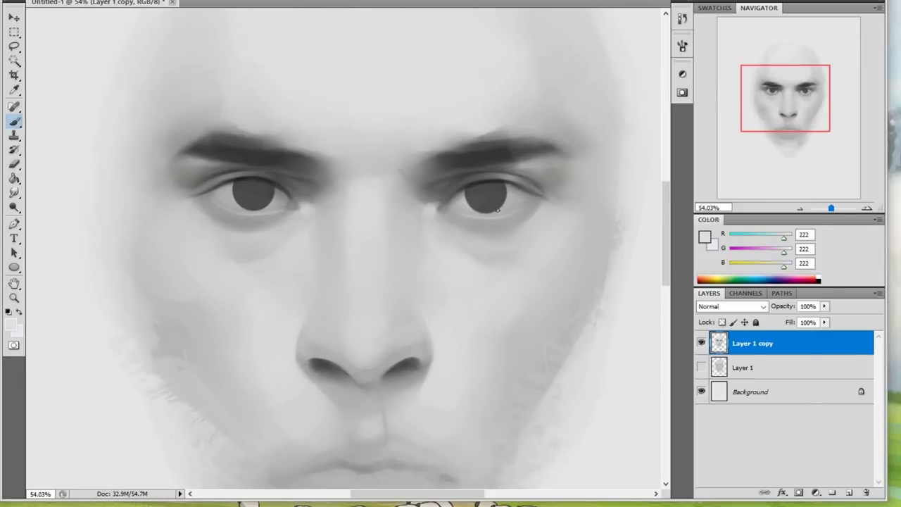
alt+click(479, 204)
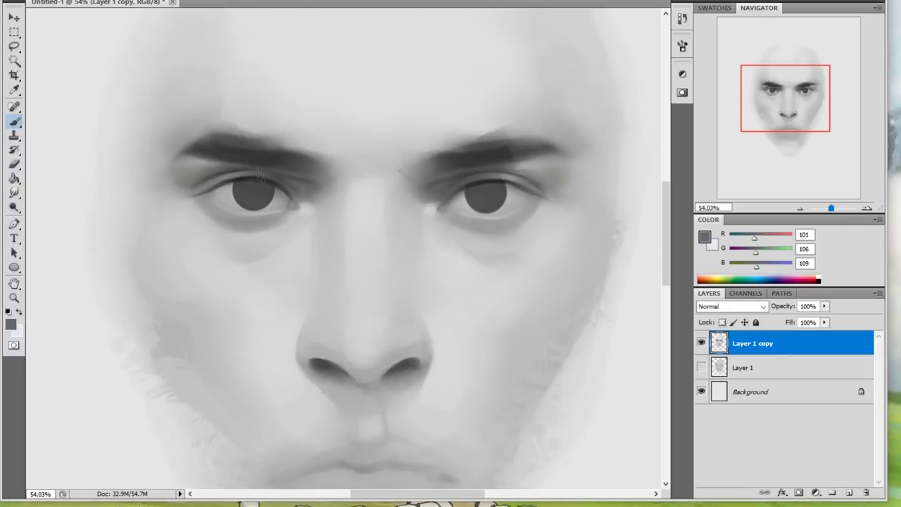
- Blend the skin around the inner eye corners and eyelids with light and mid greys sampled nearby
alt+click(333, 196)
key(ctrl+minus)
key(ctrl+u)
key(Escape)
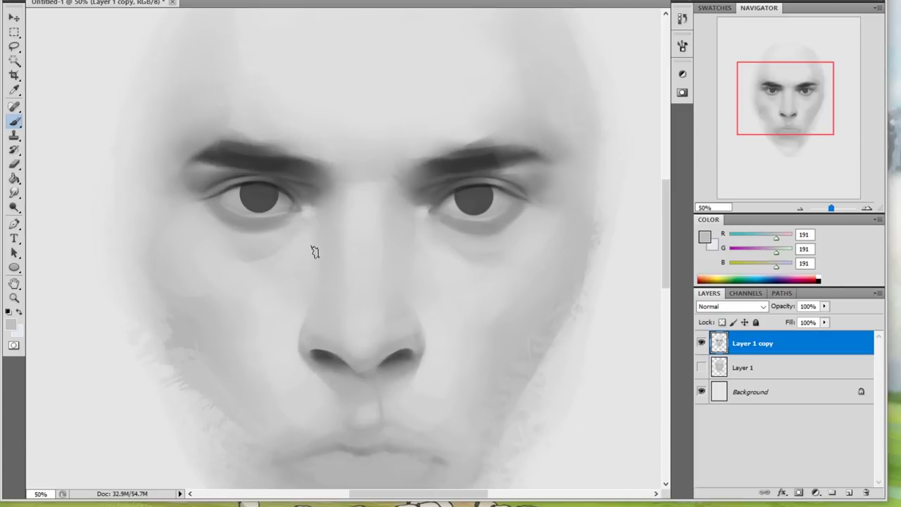
alt+click(328, 209)
key(ctrl+minus)
alt+click(430, 191)
- Save the document as sadasdasd.psd
key(ctrl+s)
text(sadasdasd)
key(Return)
- Brighten the outer eye corners and eye whites with light greys sampled from the surrounding skin, including RGB 217
right_click(439, 199)
click(386, 209)
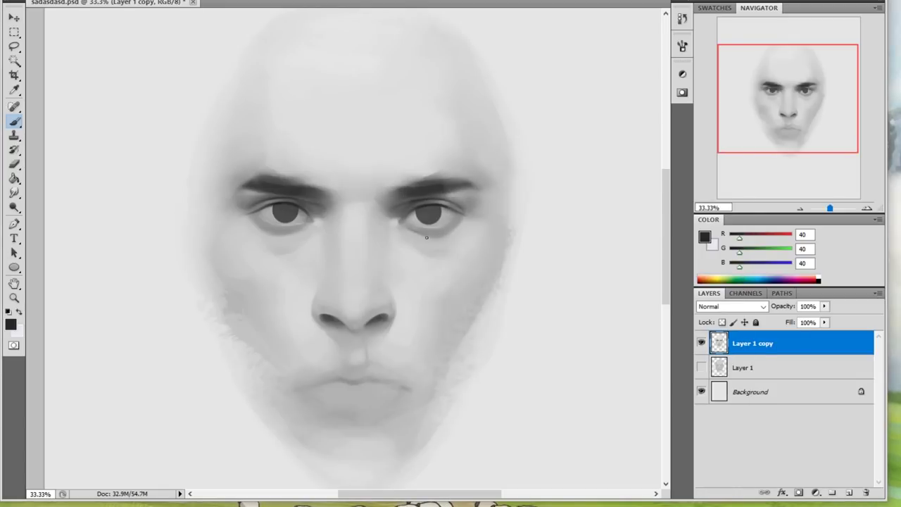
alt+click(246, 219)
alt+click(255, 217)
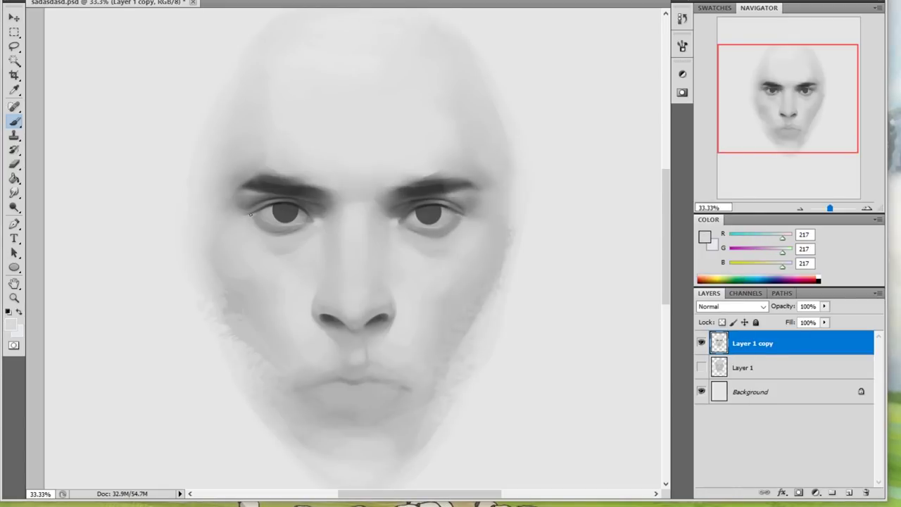
alt+click(305, 212)
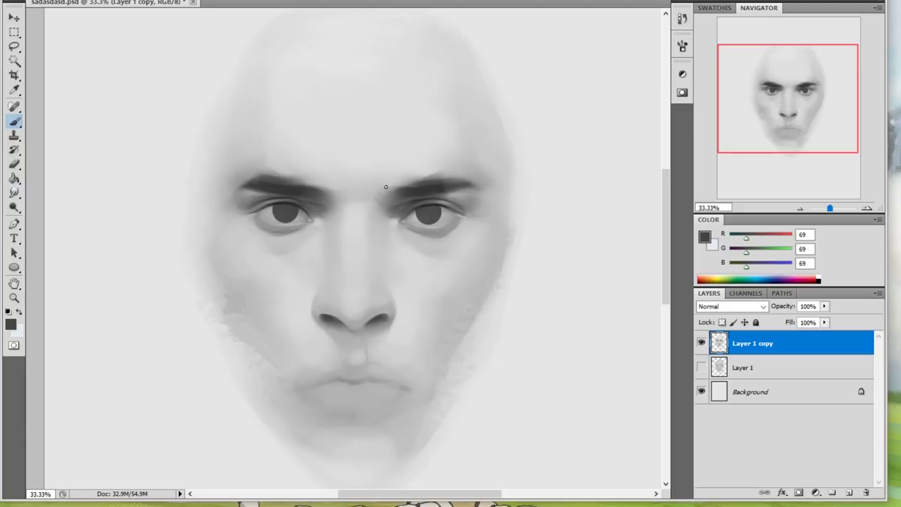
- Darken both nostrils with black, and blend their rims using the Smudge tool and mid grey (RGB 160)
key(d)
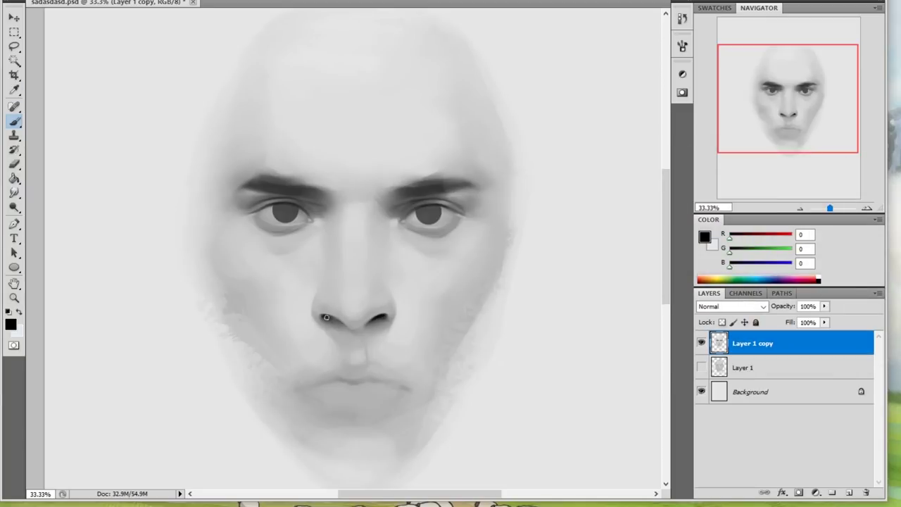
alt+click(335, 311)
key(r)
key(b)
alt+click(375, 276)
key(r)
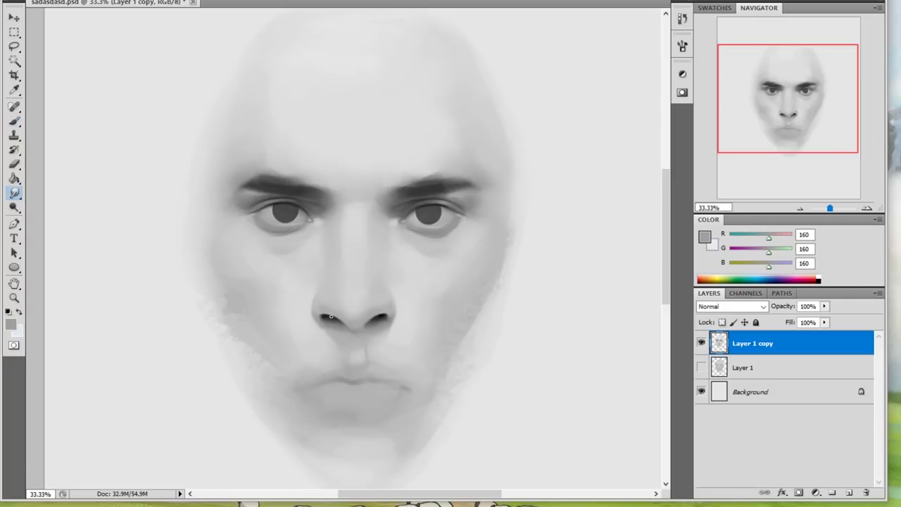
key(d)
- Clean up the upper edge of the eyebrow on the image's right with light grey (RGB 192), and smudge it smooth
key(b)
alt+click(453, 179)
alt+click(442, 181)
key(r)
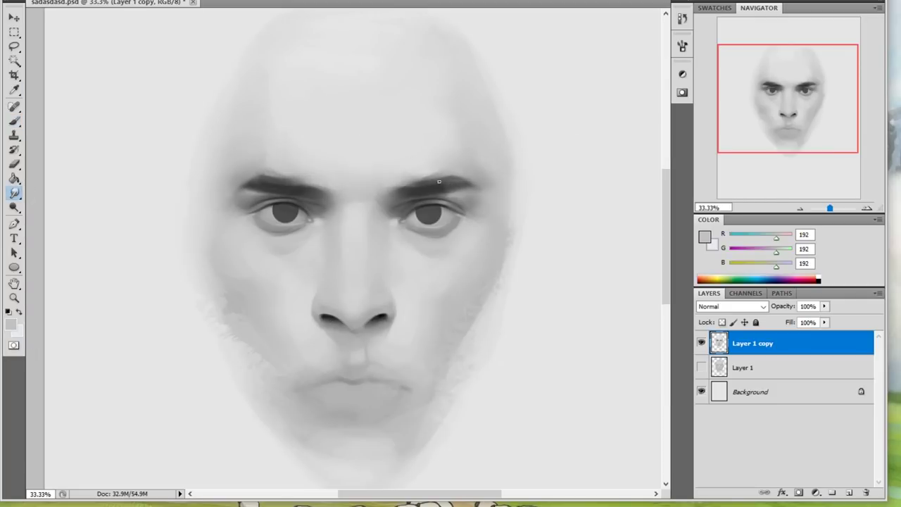
- Paint soft shadows below the eye bags, at the mouth corners and under the lower lip with sampled greys, including RGB 123
key(b)
alt+click(291, 232)
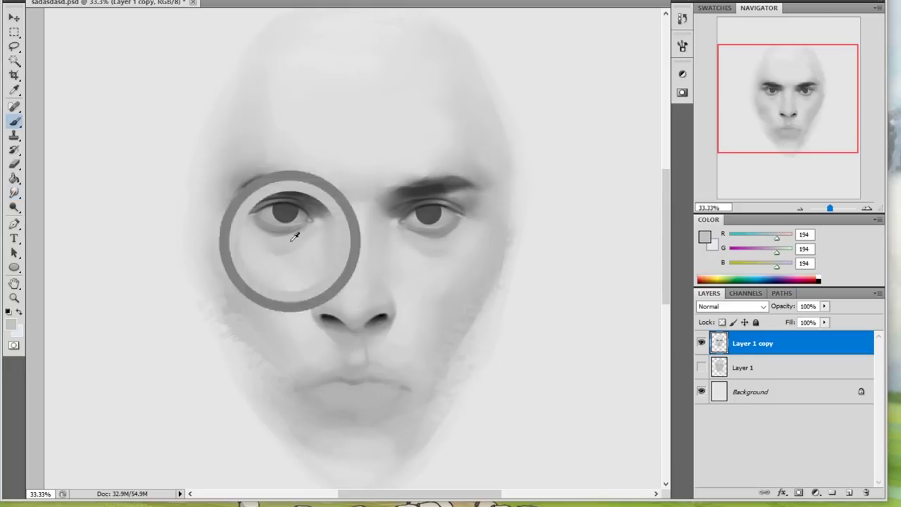
drag(386, 414, 332, 415)
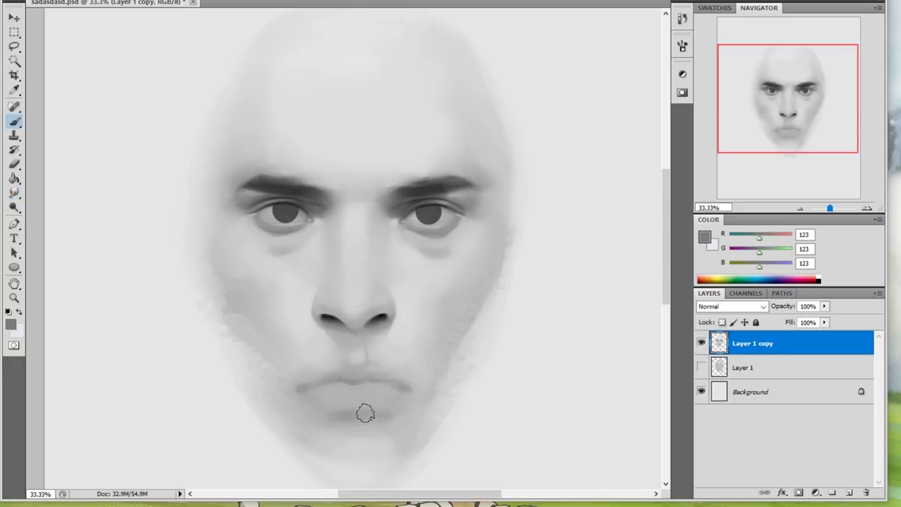
key(bracketleft)
key(bracketleft)
key(bracketleft)
key(bracketleft)
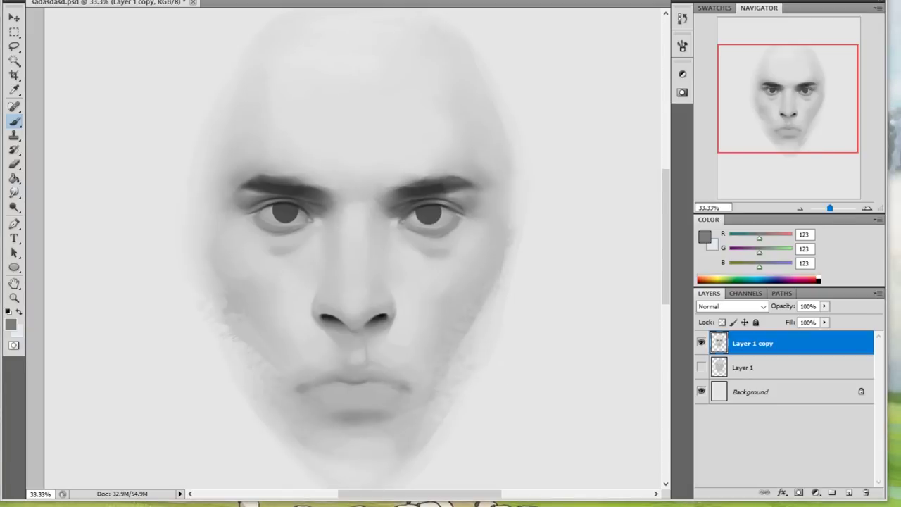
- Darken the upper eyelid creases and their outer corners with sampled greys, and soften them with the Smudge tool
right_click(440, 128)
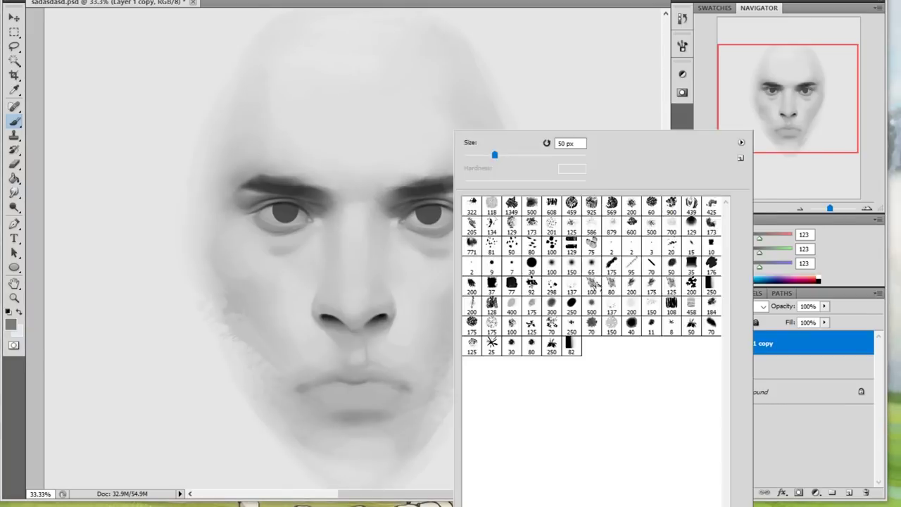
alt+click(375, 236)
alt+click(429, 216)
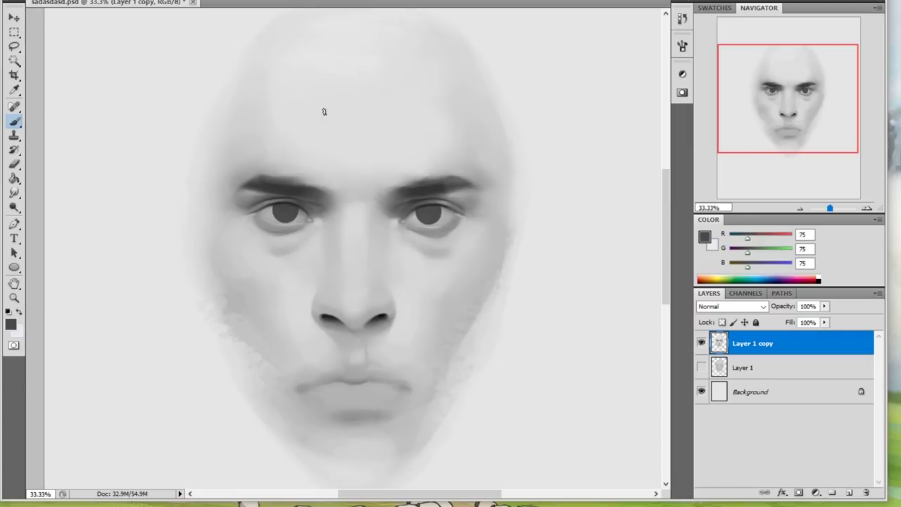
alt+click(462, 207)
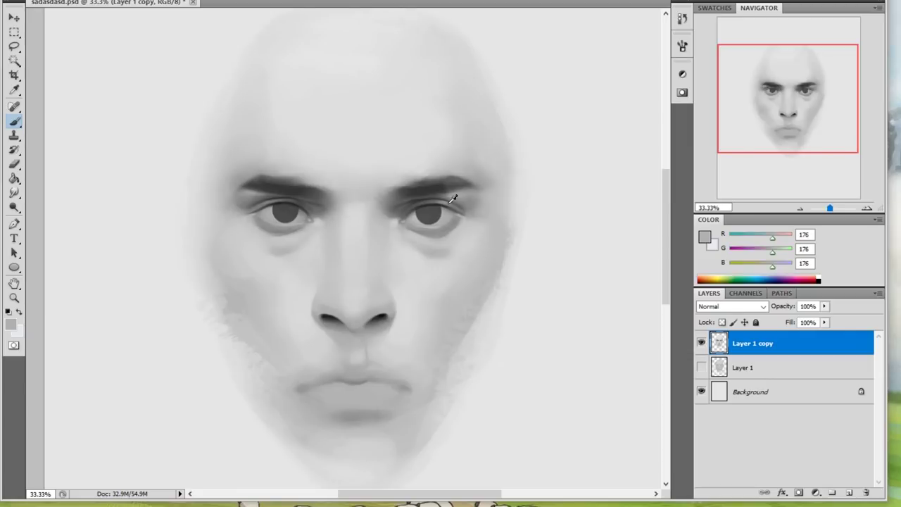
right_click(422, 129)
key(Escape)
scroll(343, 137, up, 3)
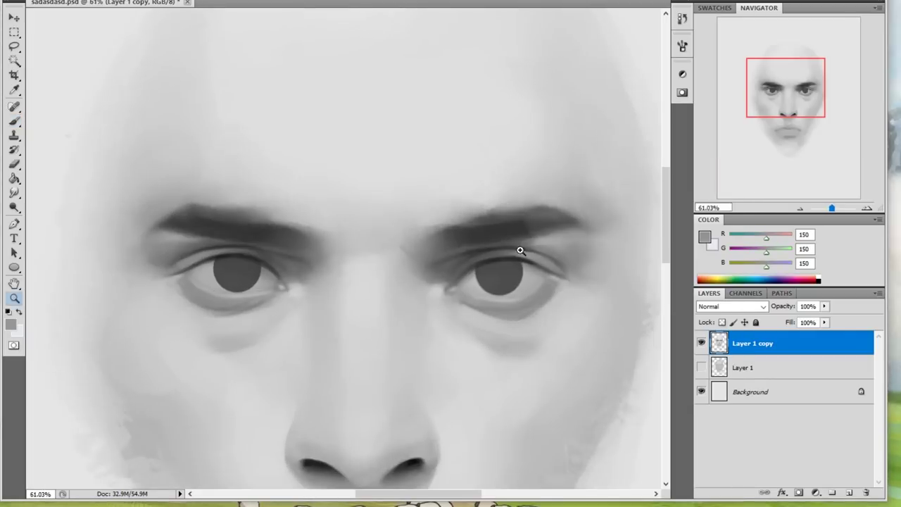
alt+click(508, 237)
alt+click(129, 259)
key(r)
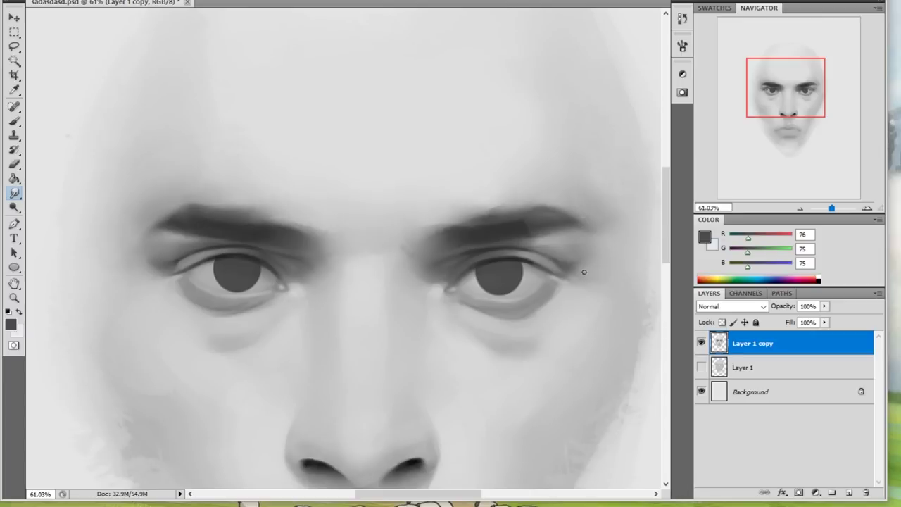
- Soften the inner ends of both eyebrows into the nose bridge with light greys sampled nearby (RGB 196 and 187)
key(b)
key(d)
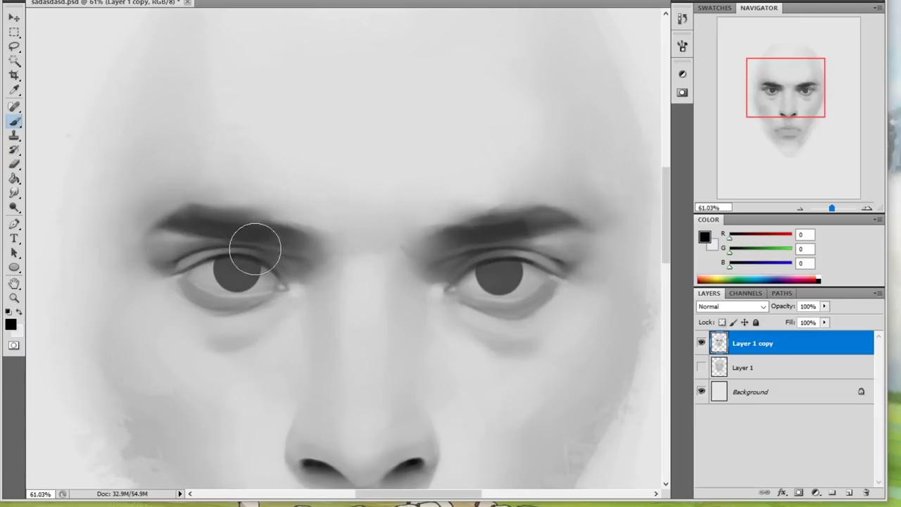
alt+click(320, 229)
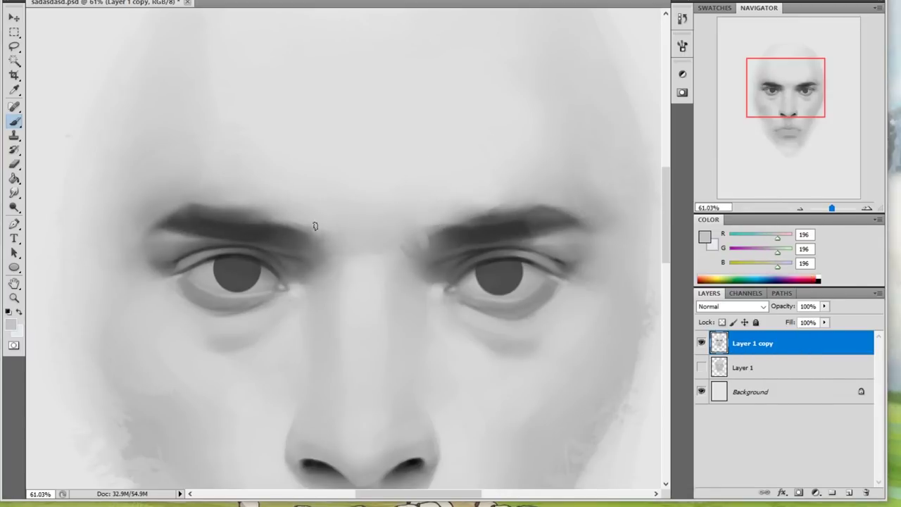
alt+click(321, 228)
key(o)
key(b)
key(o)
key(b)
alt+click(441, 224)
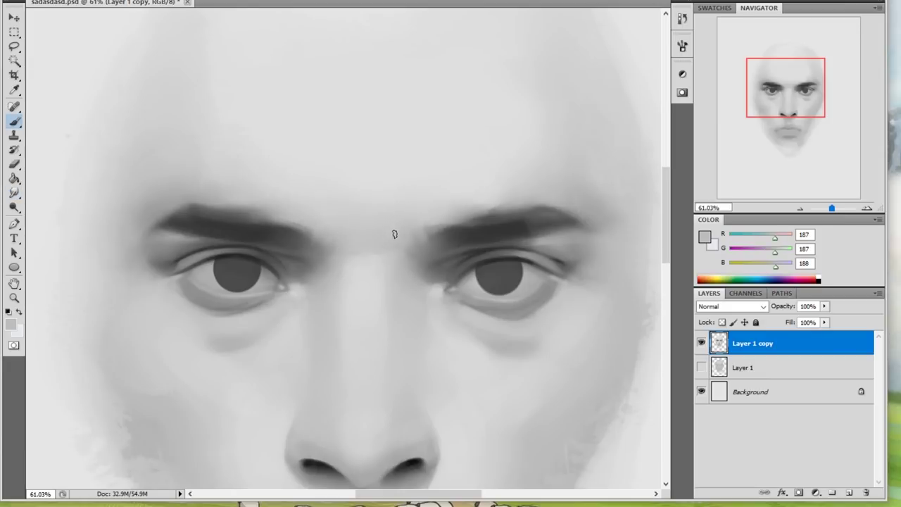
- Smudge the lid above the eye on the image's right, and deepen its crease with dark grey (RGB 86)
key(o)
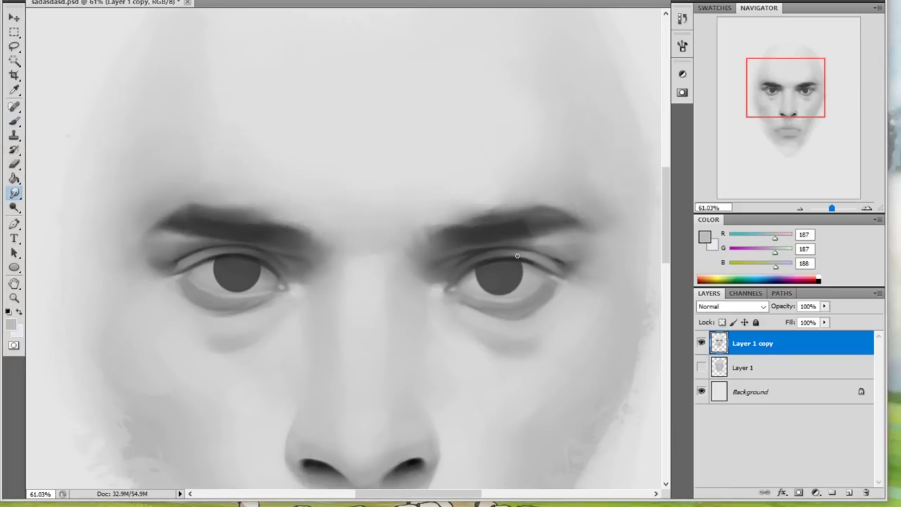
key(b)
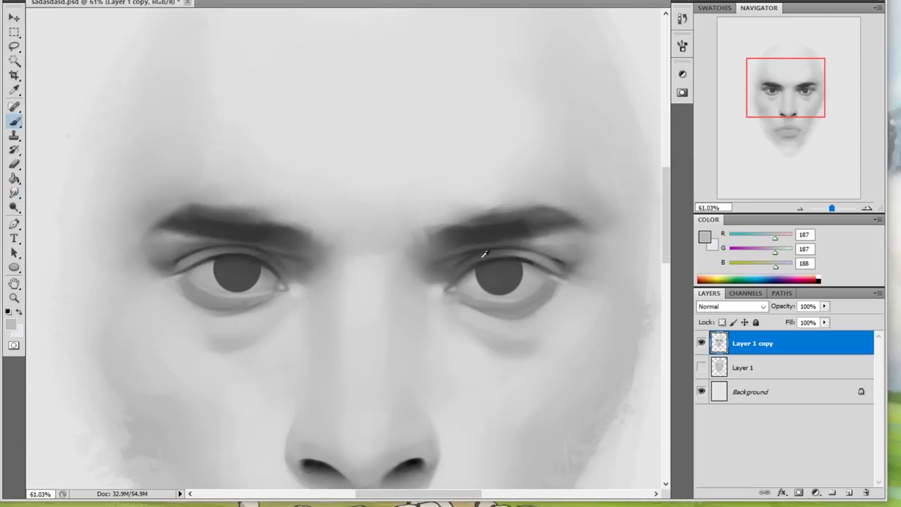
alt+click(479, 258)
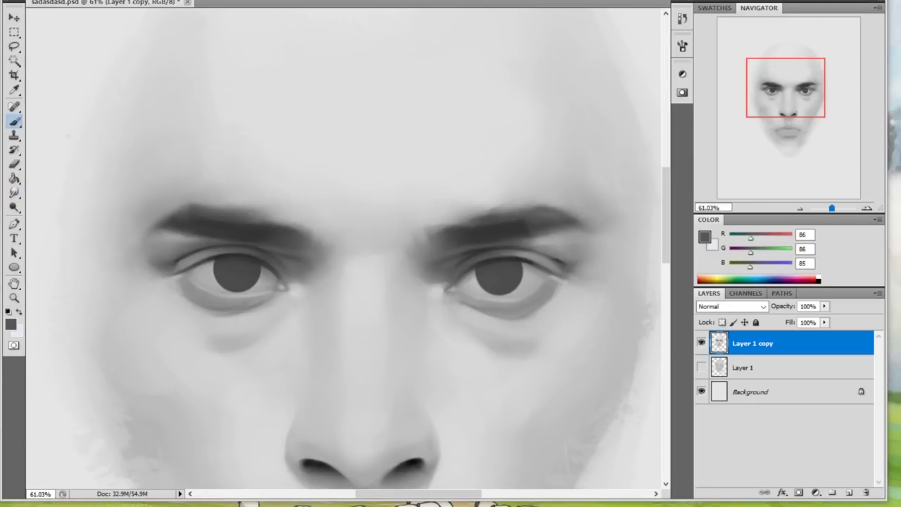
key(o)
key(b)
- Define the eyebrows' outer ends and edges with dark grey (RGB 45) and mid grey (RGB 168)
alt+click(227, 237)
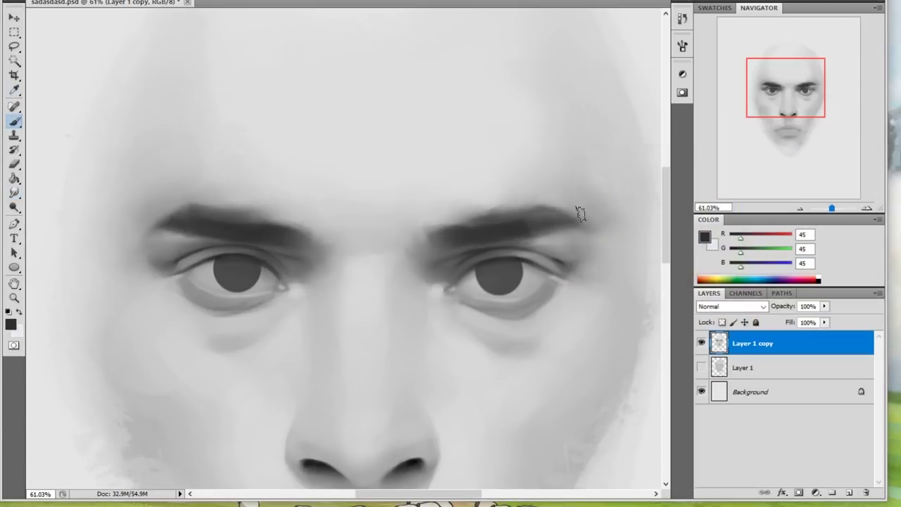
alt+click(547, 199)
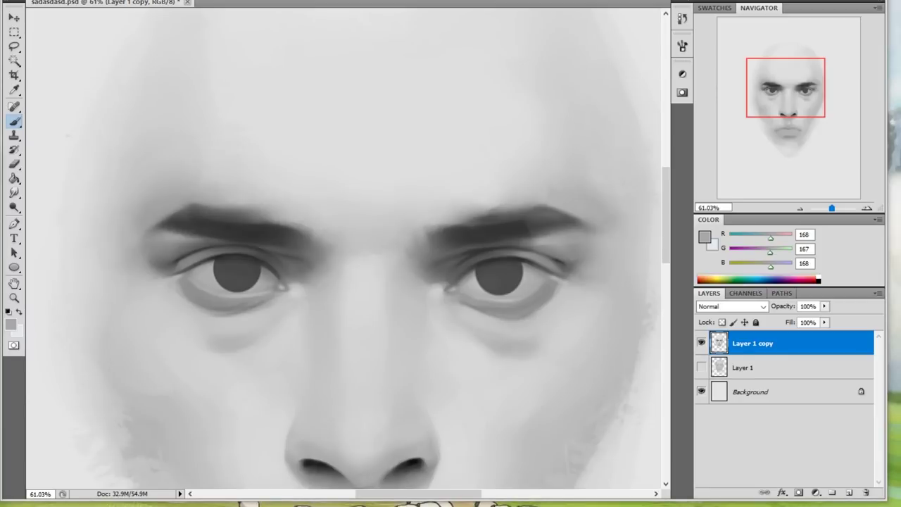
key(ctrl+0)
alt+click(294, 188)
key(r)
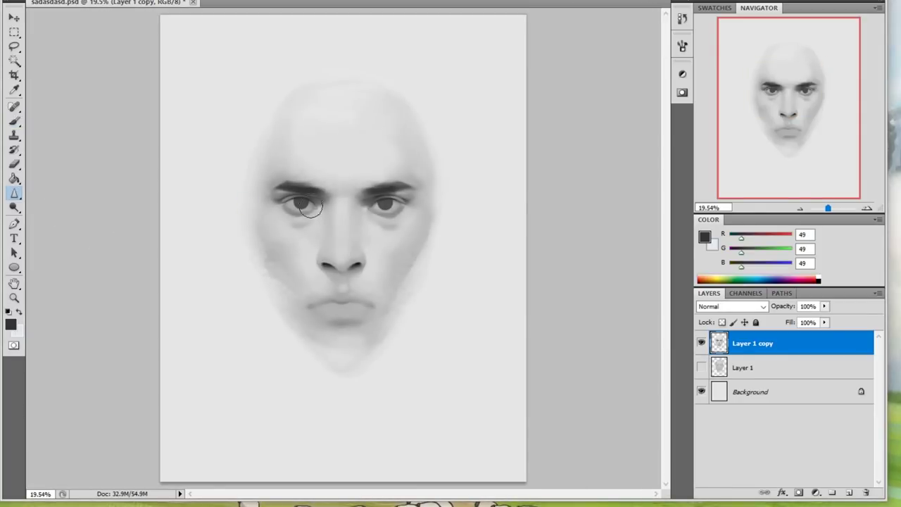
- Smooth the skin along the temple and face contour on the image's right with light grey (RGB 217)
key(shift+r)
key(b)
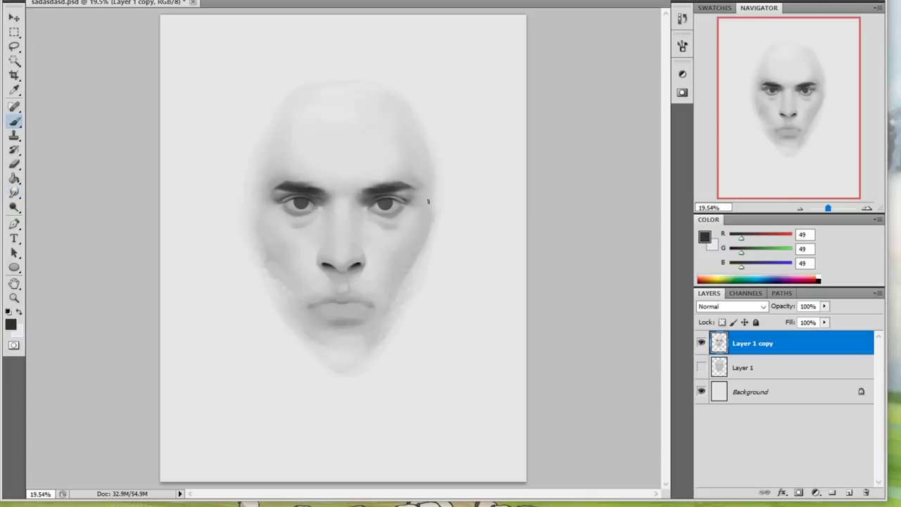
alt+click(428, 199)
drag(367, 180, 390, 259)
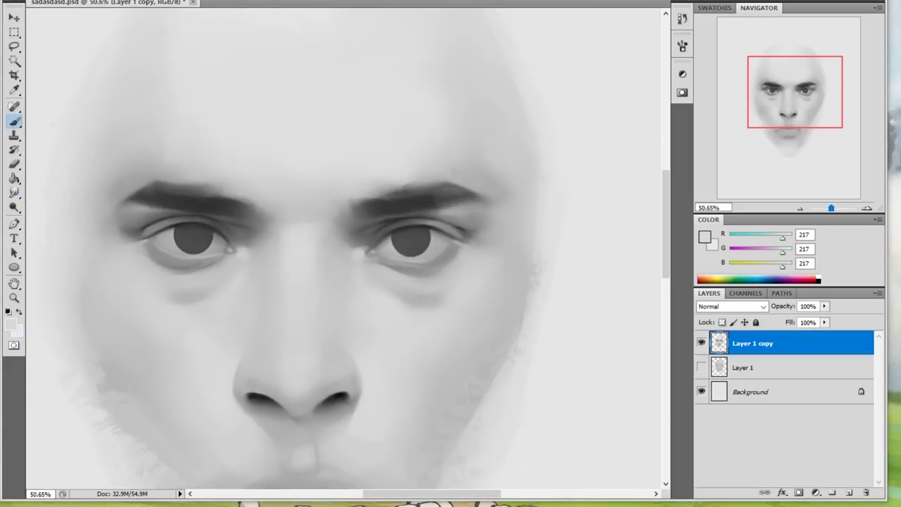
- Create a new layer and stamp a black pupil in the centre of each iris with a hard round brush
alt+click(411, 238)
right_click(411, 238)
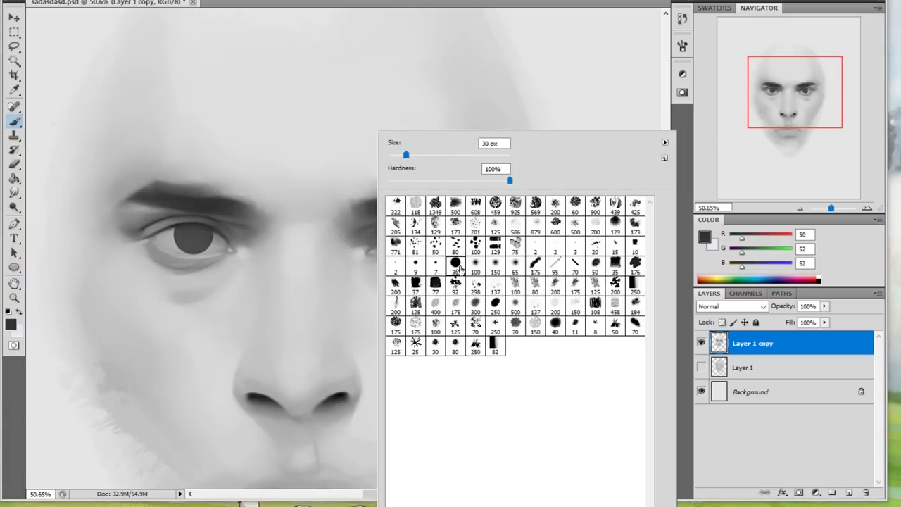
key(Escape)
key(ctrl+shift+alt+n)
key(d)
click(411, 237)
click(194, 235)
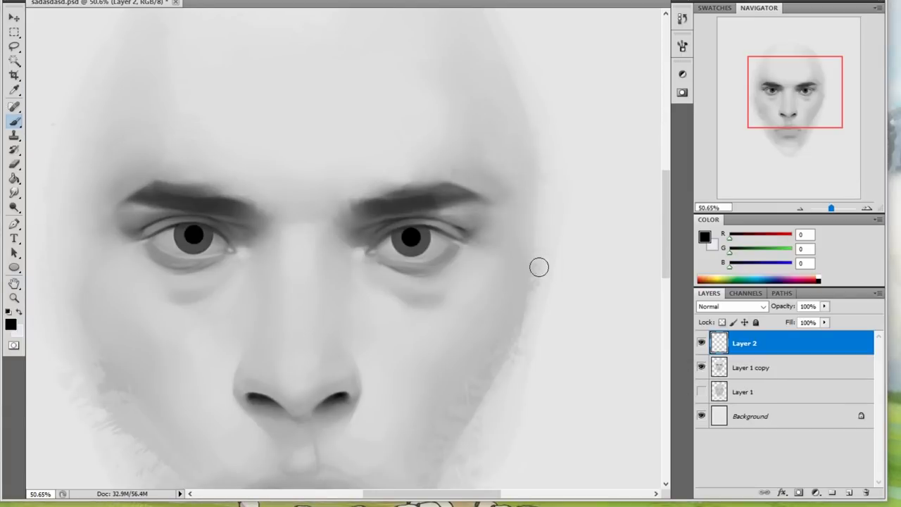
- Darken both irises, and erase and repaint the pupil on the image's left with a 60 px hard round brush in black
key(z)
key(ctrl+0)
drag(471, 256, 443, 204)
key(b)
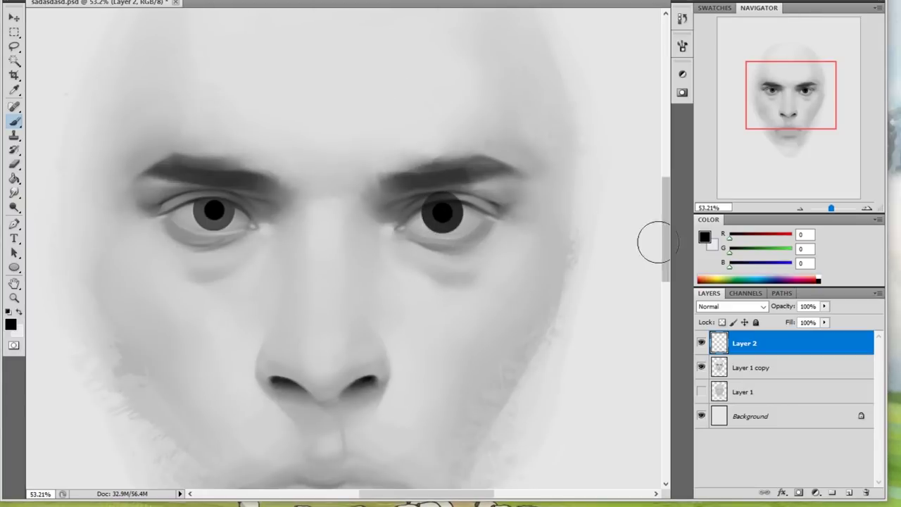
key(e)
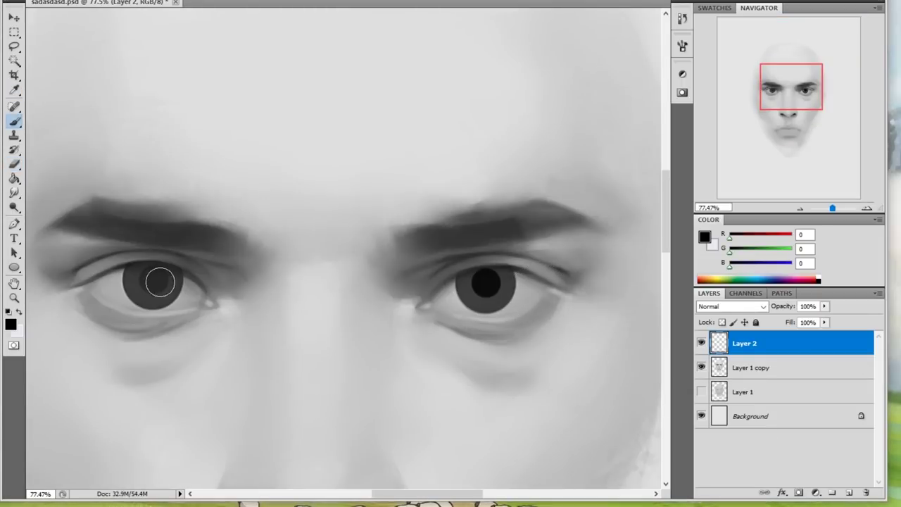
key(z)
key(ctrl+0)
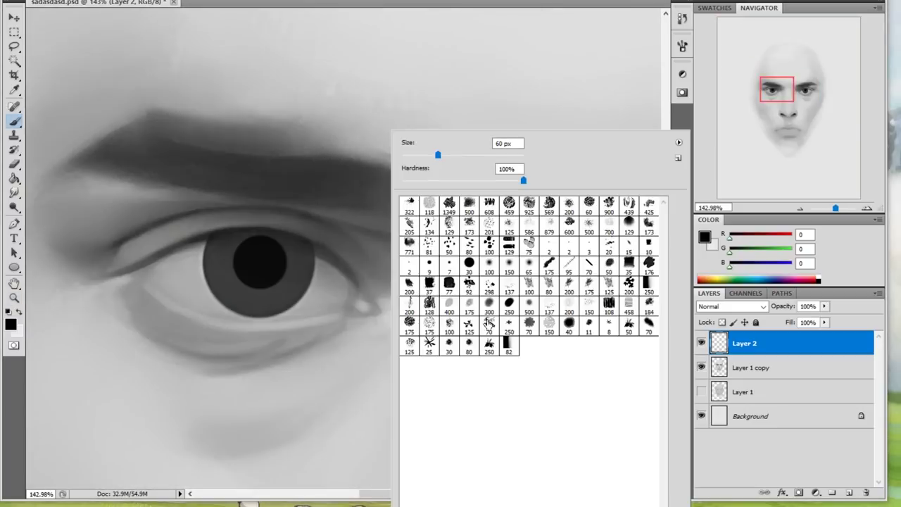
key(Return)
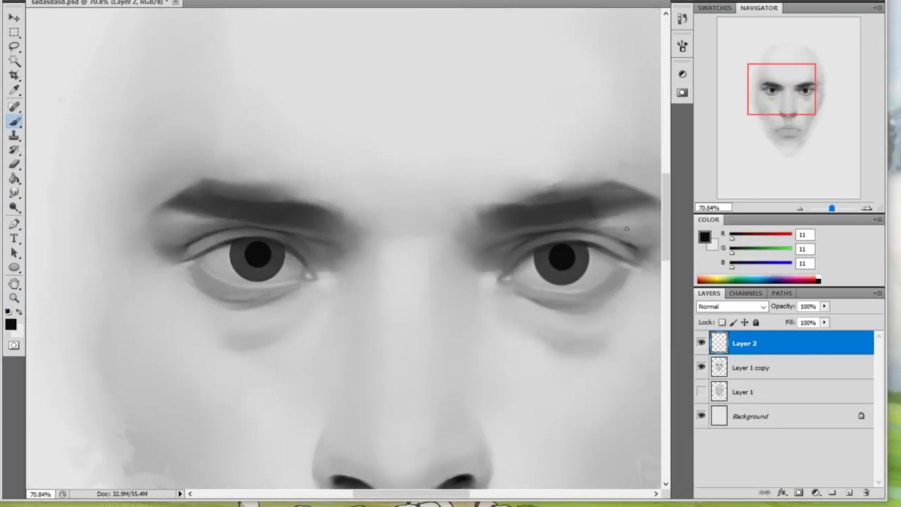
- Strengthen the upper lash lines with near-black (RGB 11), and blend the eyelids with the Smudge tool and sampled greys
alt+click(511, 226)
alt+click(243, 227)
key(r)
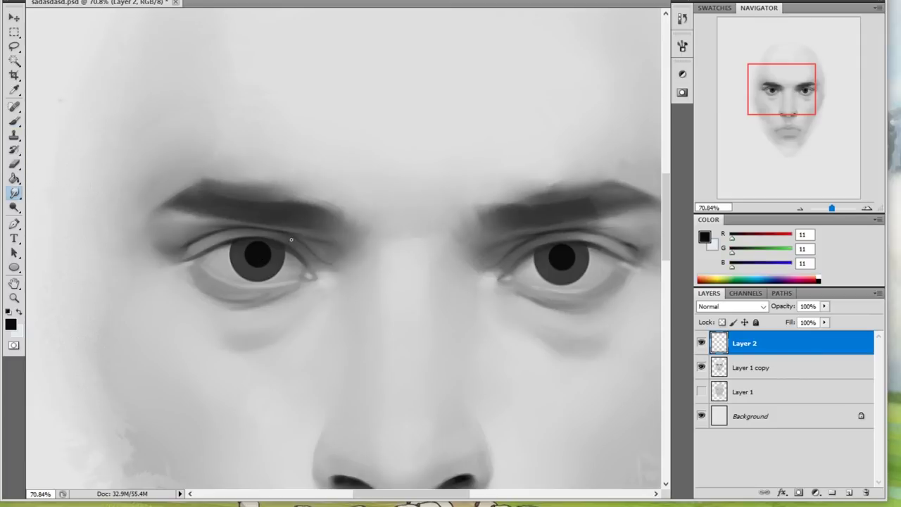
scroll(500, 251, down, 1)
key(b)
alt+click(402, 200)
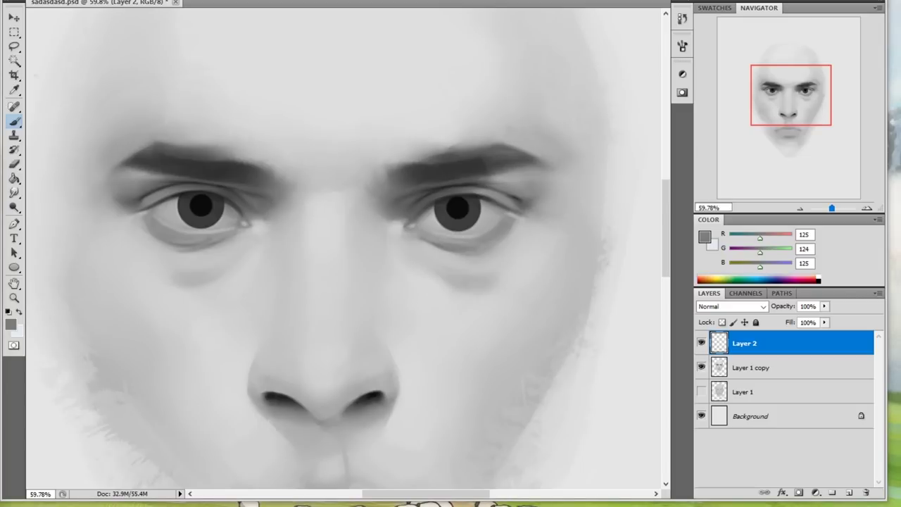
- Merge Layer 2 into Layer 1 copy and darken the inner parts of both eyebrows with dark grey (RGB 52) and black
key(ctrl+e)
key(r)
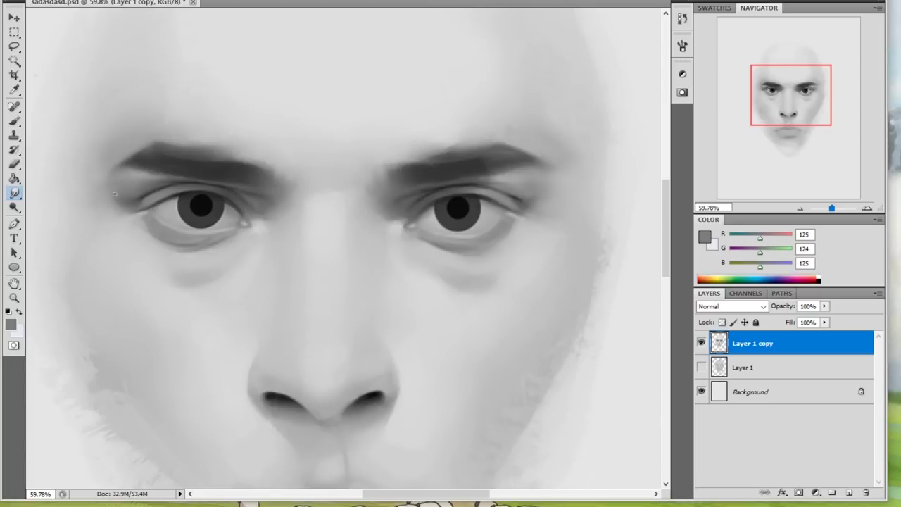
key(b)
alt+click(476, 171)
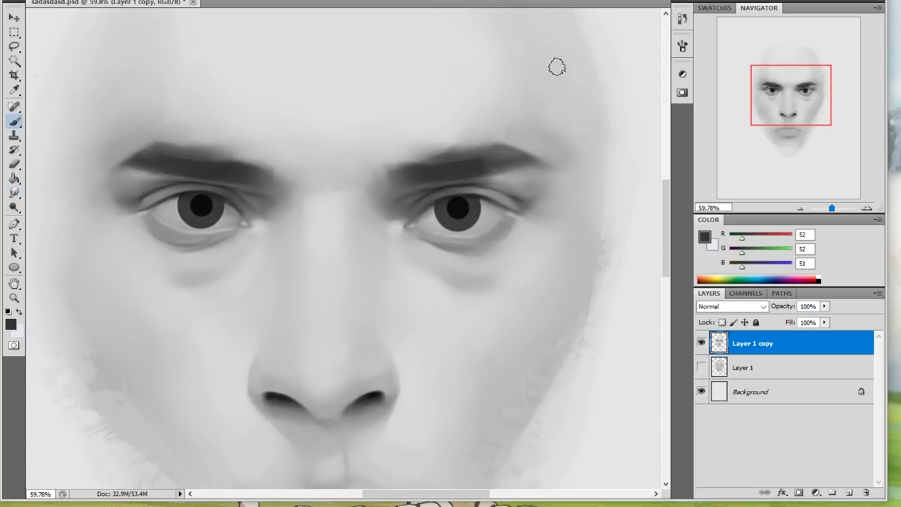
right_click(419, 223)
key(Escape)
key(d)
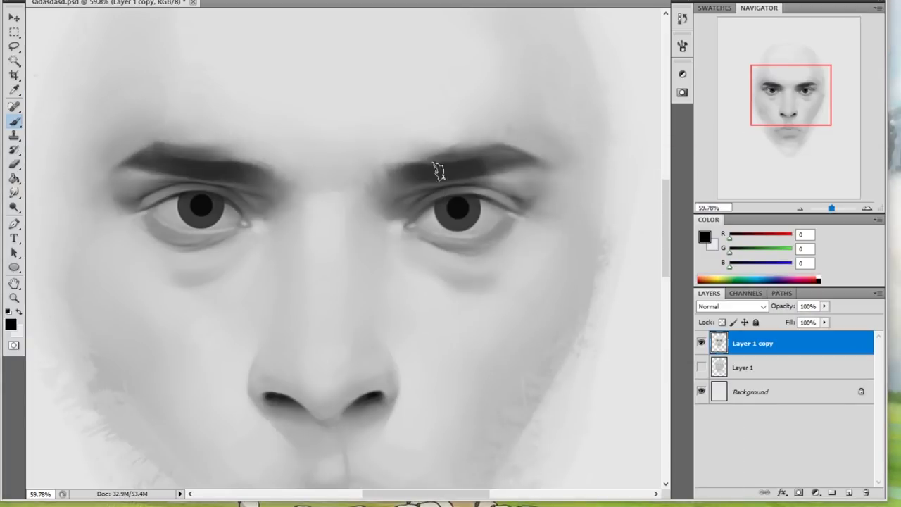
alt+click(285, 163)
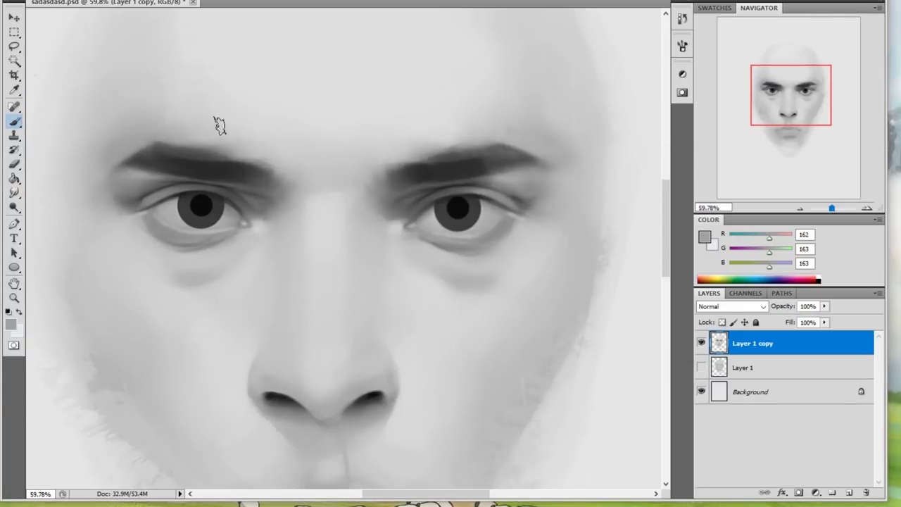
- Darken both irises around the pupils with a near-black sampled from the eye (RGB 11)
key(ctrl+minus)
key(ctrl+minus)
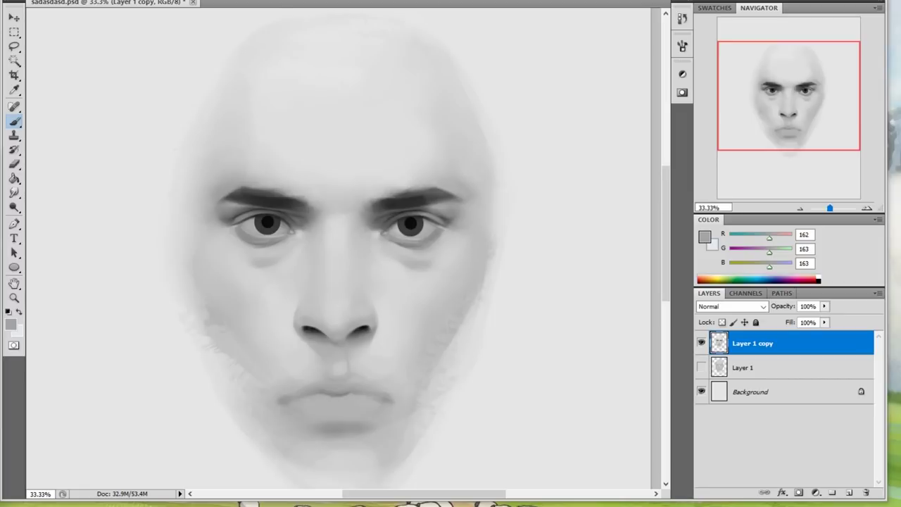
alt+click(411, 224)
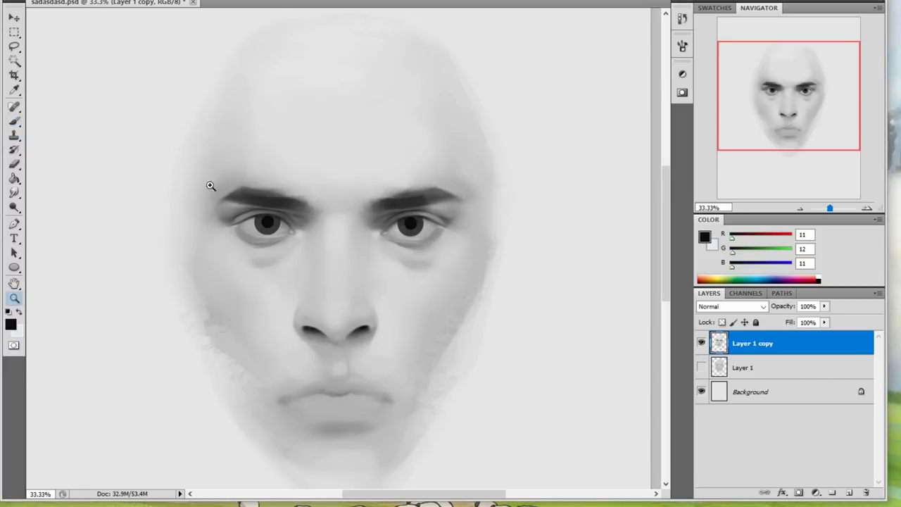
scroll(352, 236, up, 2)
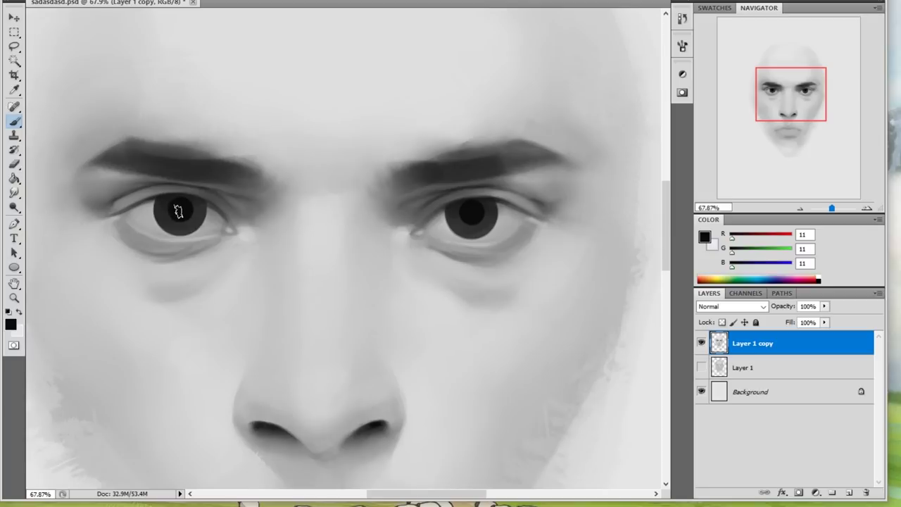
scroll(483, 199, down, 2)
key(r)
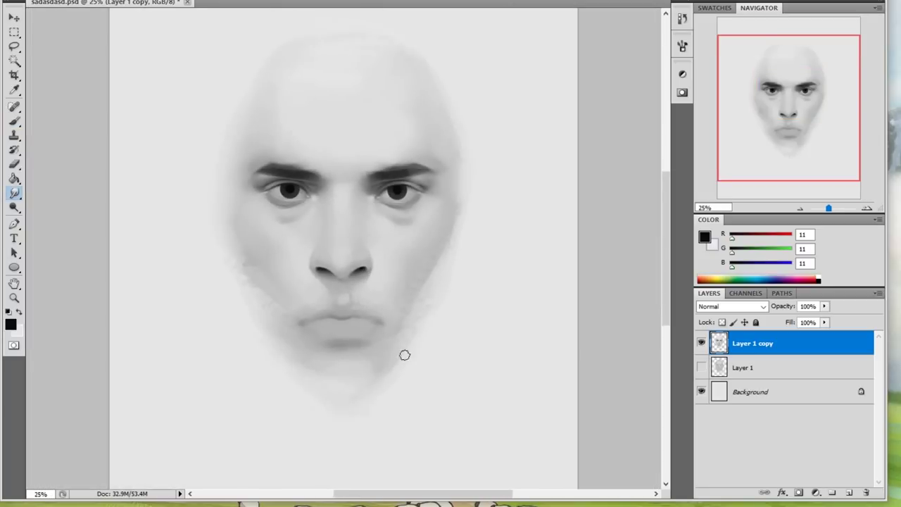
- Darken the line between the lips and the mouth corners with near-black (RGB 12)
key(b)
right_click(420, 339)
key(Escape)
drag(290, 322, 348, 312)
key(ctrl+z)
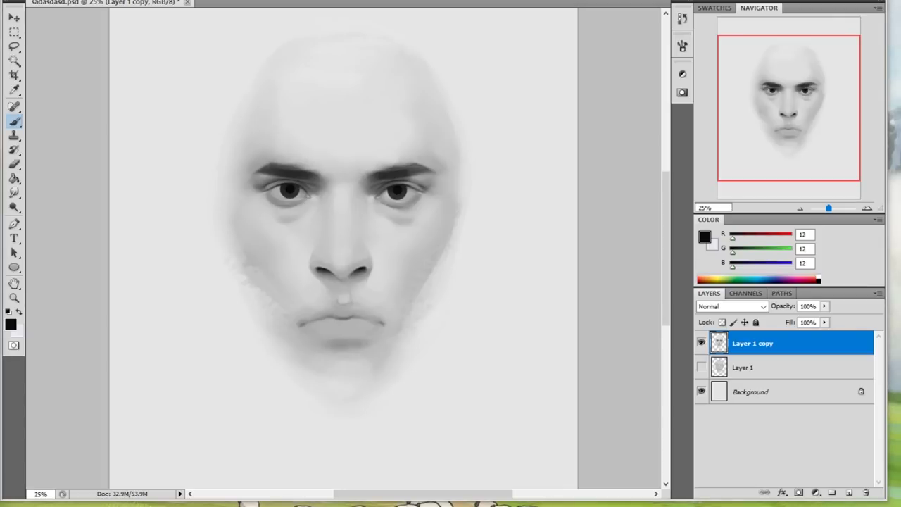
key(r)
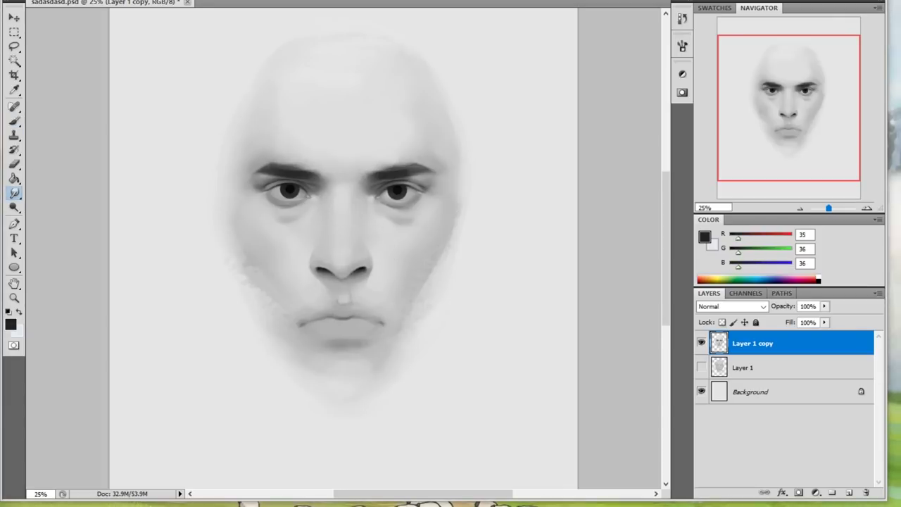
- Try shading the nostril wings in dark grey (RGB 46) on a new Darken-mode layer, and delete that layer
key(b)
right_click(362, 256)
key(Escape)
click(848, 491)
click(732, 306)
click(714, 10)
mouse_move(326, 267)
mouse_down()
mouse_move(367, 264)
mouse_move(346, 255)
mouse_up()
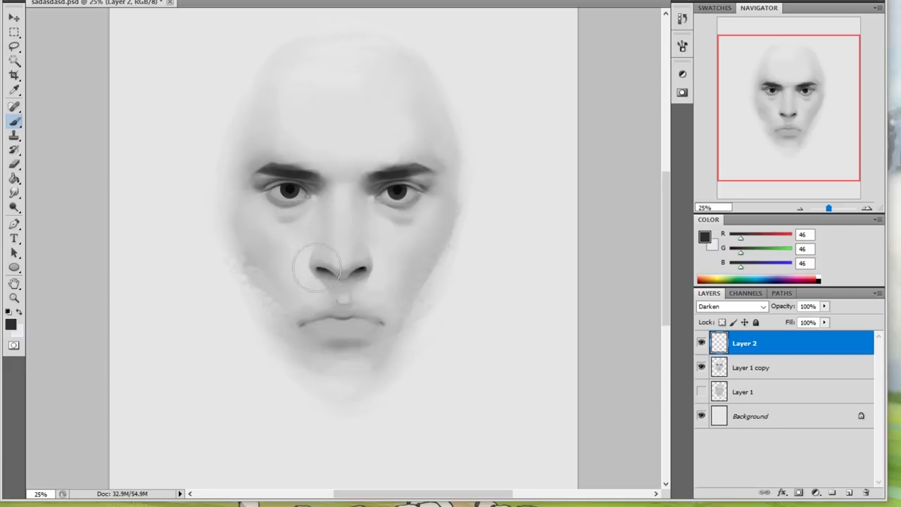
drag(345, 276, 374, 251)
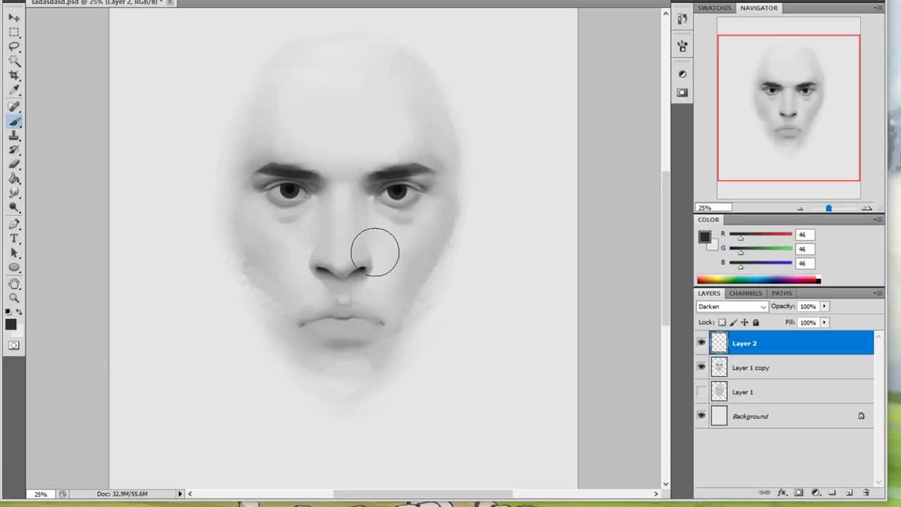
right_click(339, 240)
click(275, 228)
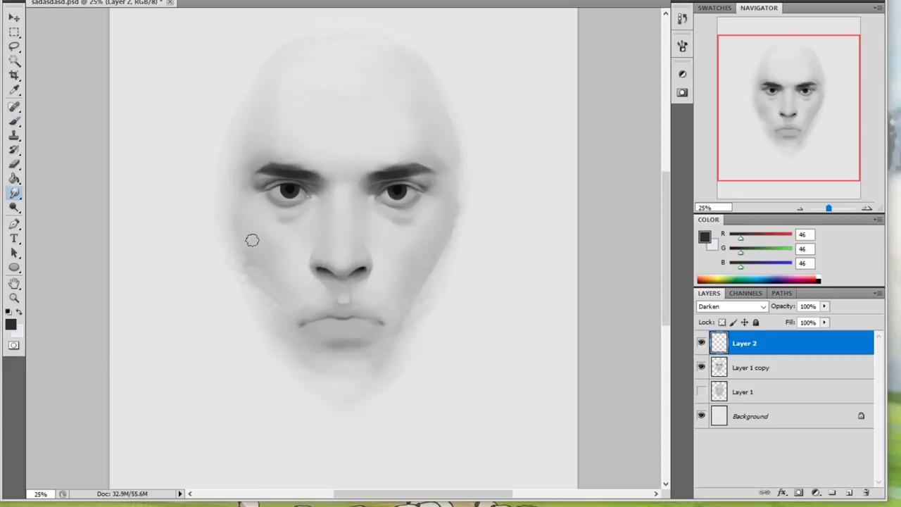
alt+click(368, 253)
key(e)
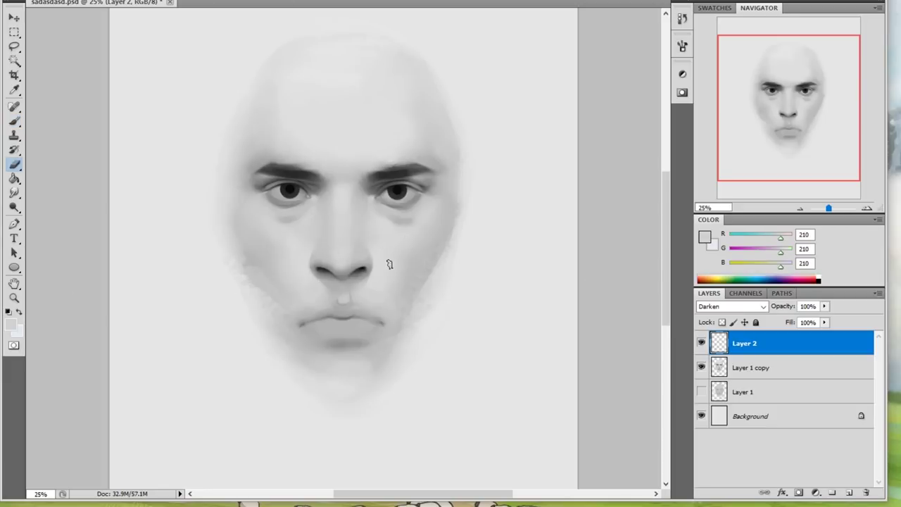
key(Delete)
- Clean up the skin beside both nostril wings on Layer 1 copy with sampled light greys (RGB 216 to 232)
key(r)
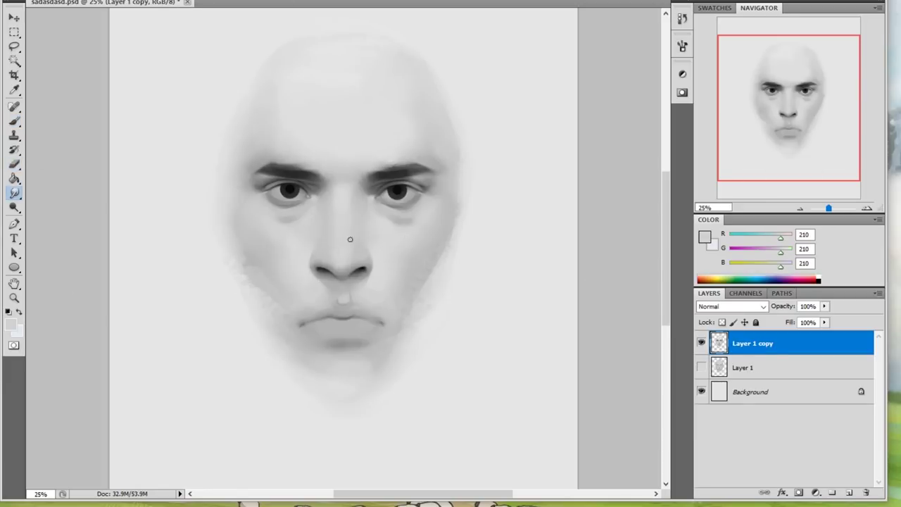
key(b)
alt+click(375, 255)
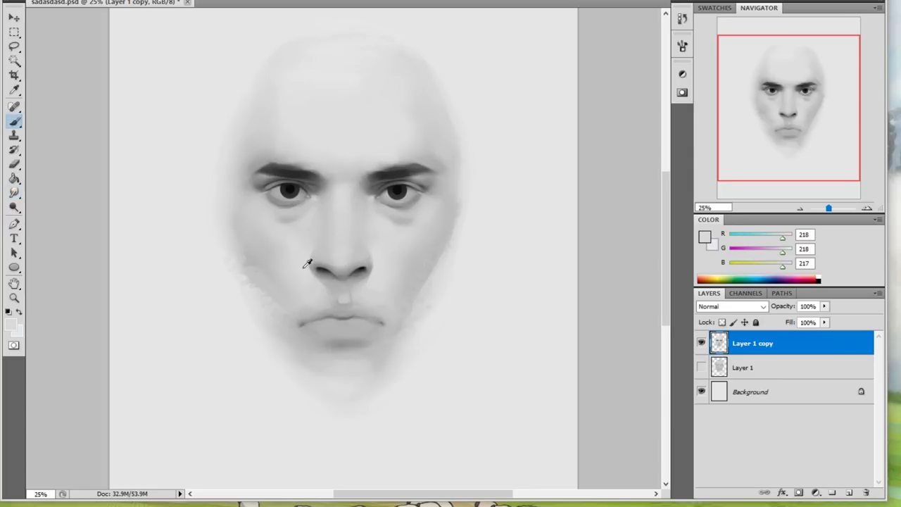
alt+click(316, 127)
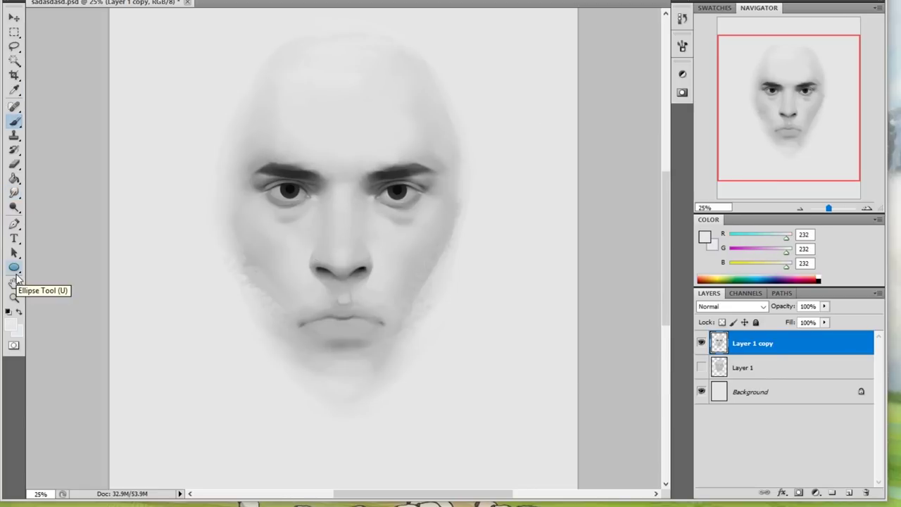
alt+click(378, 251)
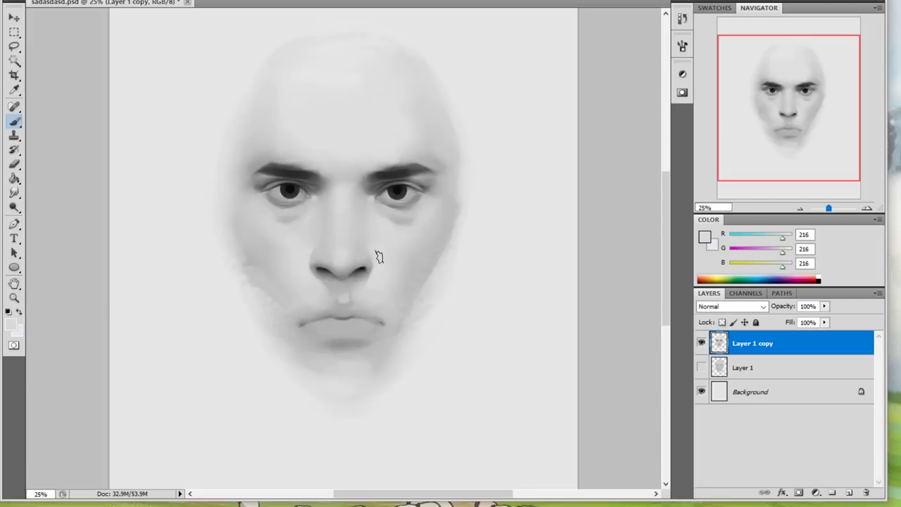
alt+click(383, 254)
- Refine the upper edge of the eyebrow on the image's right with greys sampled from around the brow
alt+click(375, 184)
alt+click(408, 167)
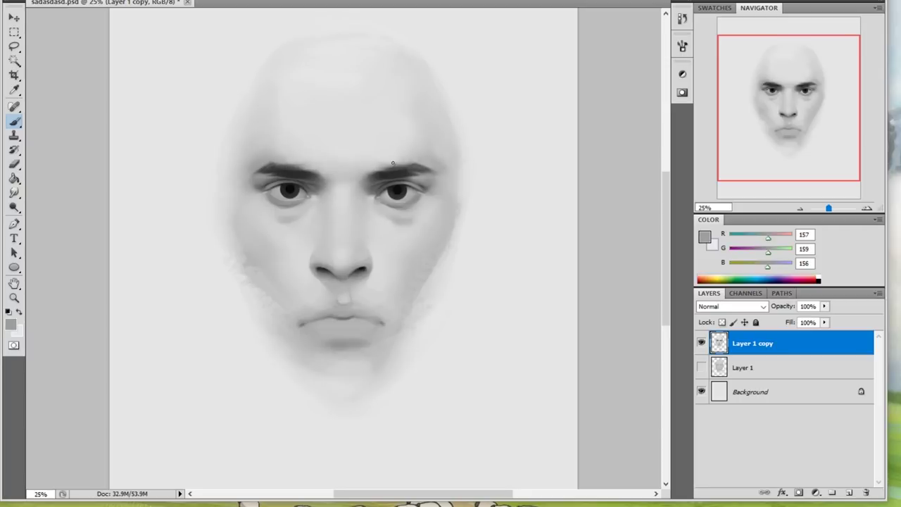
alt+click(417, 168)
key(r)
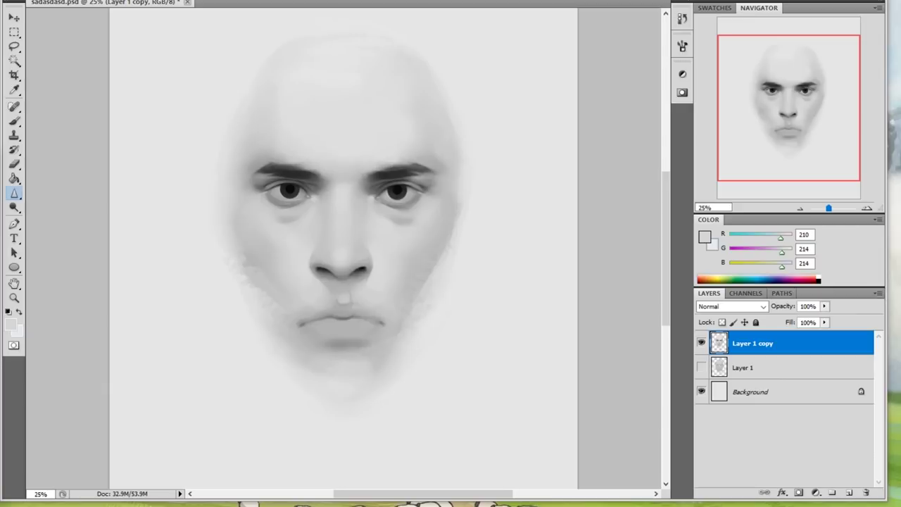
- Brighten the light tones of Layer 1 copy with an image adjustment and try the Darken blending mode on it
key(ctrl+l)
key(Escape)
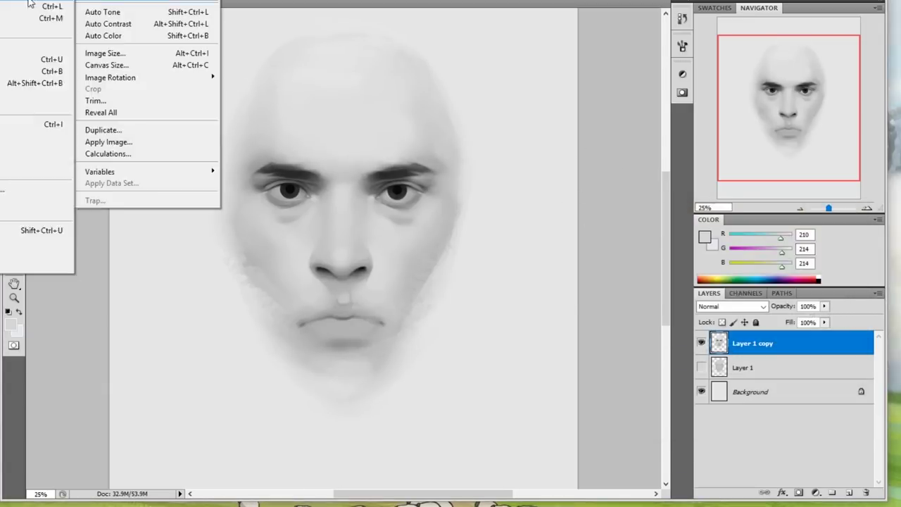
drag(548, 271, 555, 272)
key(Return)
key(r)
key(shift+alt+k)
click(728, 306)
click(725, 6)
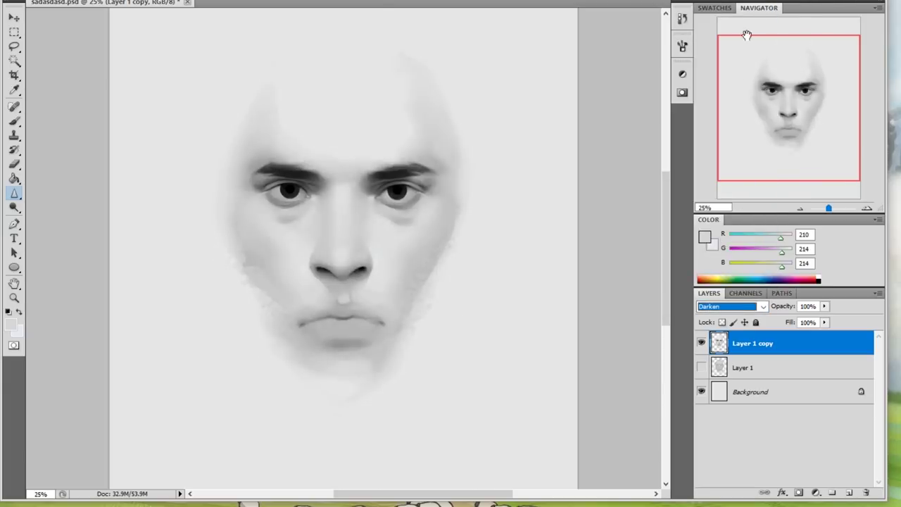
- Lock the transparent pixels of Layer 1 copy and lighten the outer jaw and head edges with light grey (RGB 230)
key(b)
key(slash)
alt+click(467, 325)
key(bracketleft)
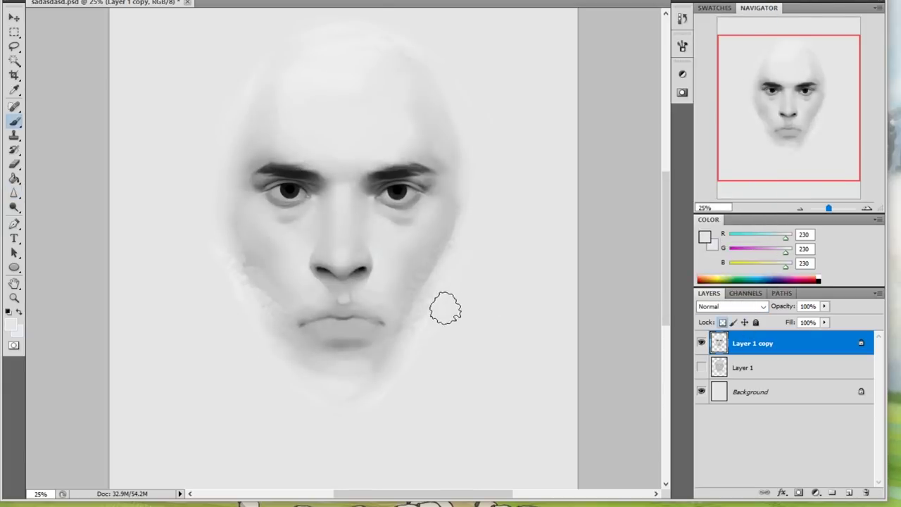
alt+click(392, 24)
- Darken the Background layer to a slightly deeper light grey using Hue/Saturation
click(736, 393)
key(ctrl+u)
key(Return)
key(ctrl+u)
key(Return)
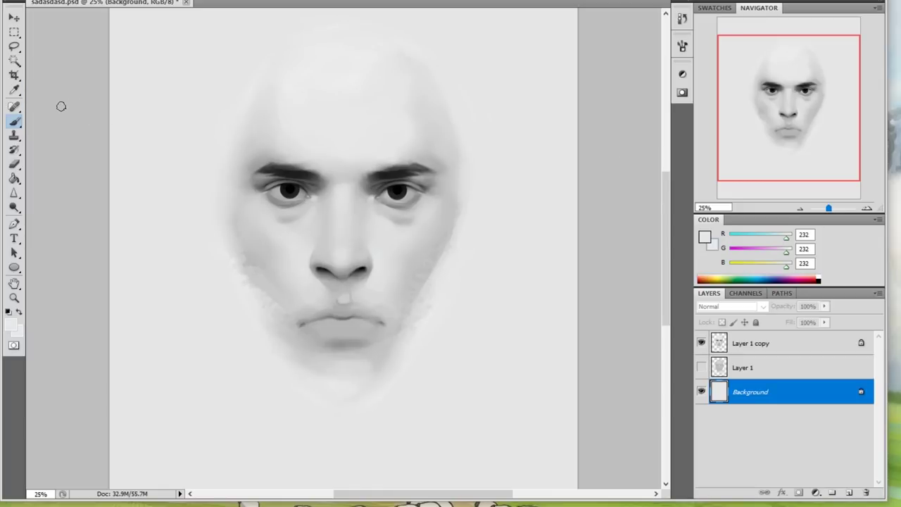
key(ctrl+u)
key(Return)
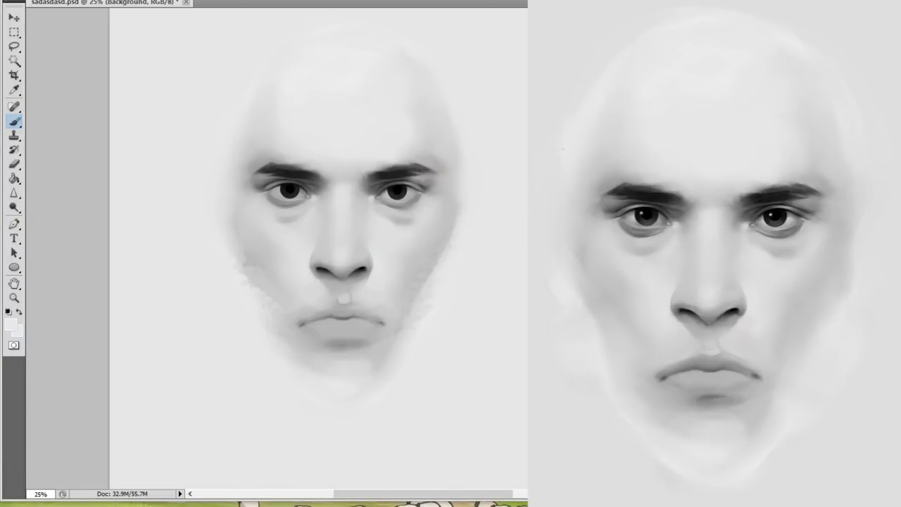
- Return to the face layer, repaint both irises with a lighter lower part, and add a small catchlight to each eye
key(alt+])
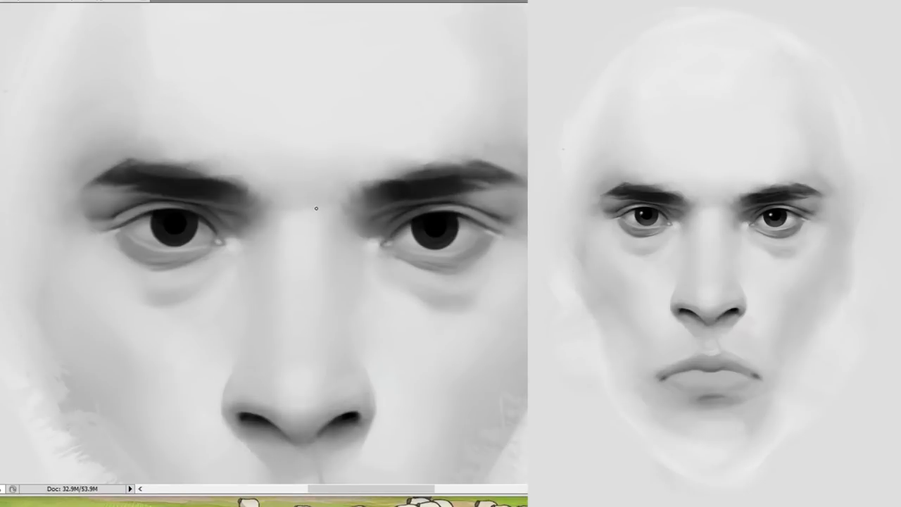
key(ctrl+0)
key(ctrl+plus)
key(ctrl+plus)
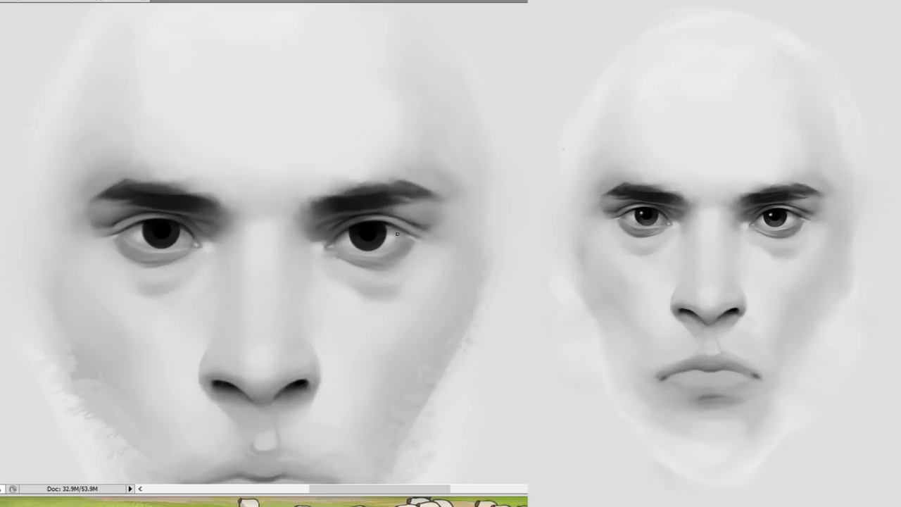
key(ctrl+0)
key(ctrl+plus)
key(ctrl+plus)
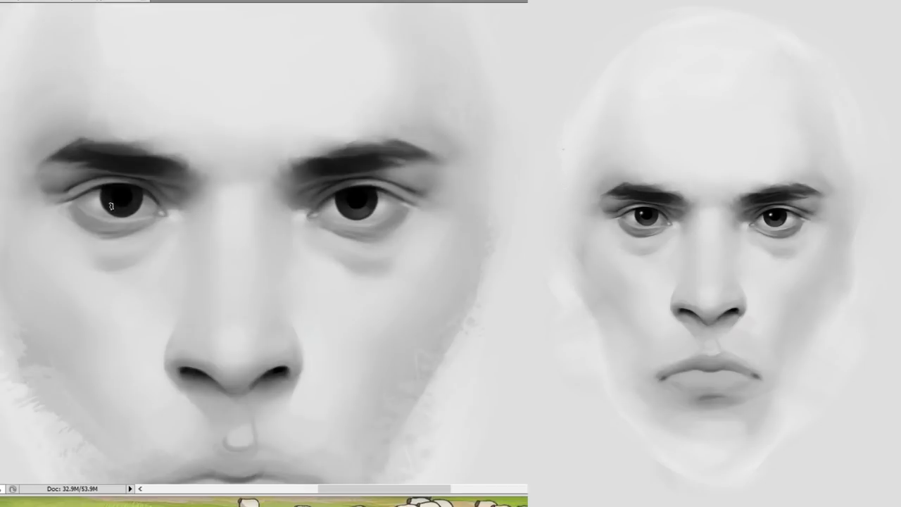
key(ctrl+0)
right_click(509, 155)
key(Escape)
drag(185, 153, 406, 268)
key(ctrl+0)
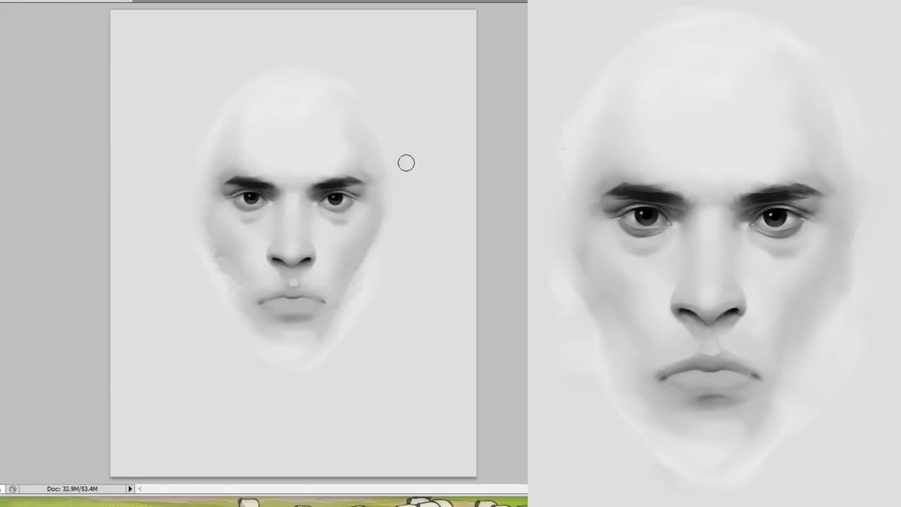
- Choose a textured brush, adjust its size, and smooth the ragged cheek and jaw edges on both sides of the face
right_click(382, 210)
double_click(506, 338)
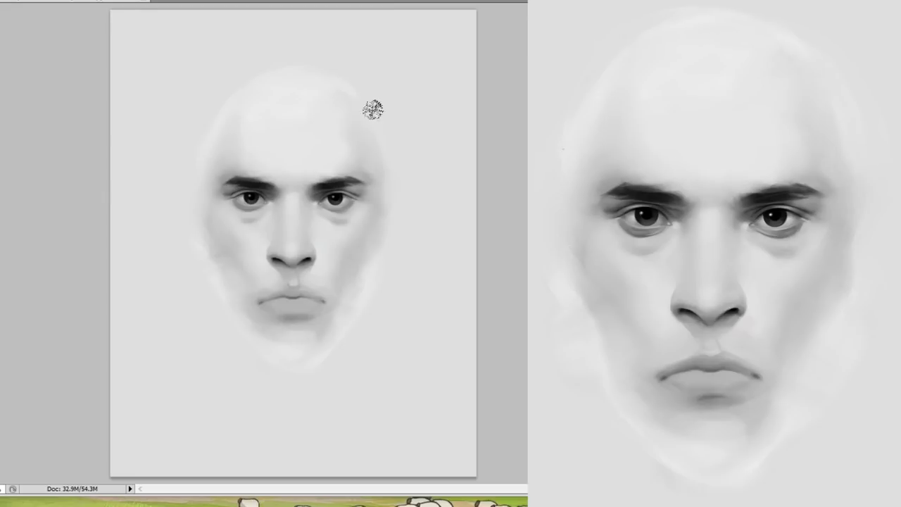
key(bracketleft)
key(bracketleft)
key(bracketleft)
key(bracketright)
key(bracketright)
- Refine the eyelids, eye corners and lower lids of both eyes with sampled greys
scroll(295, 200, up, 4)
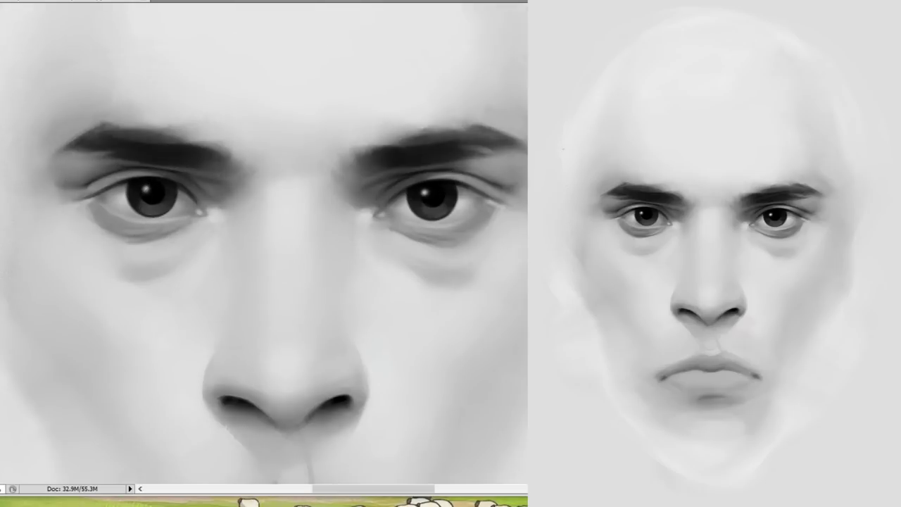
key(ctrl+0)
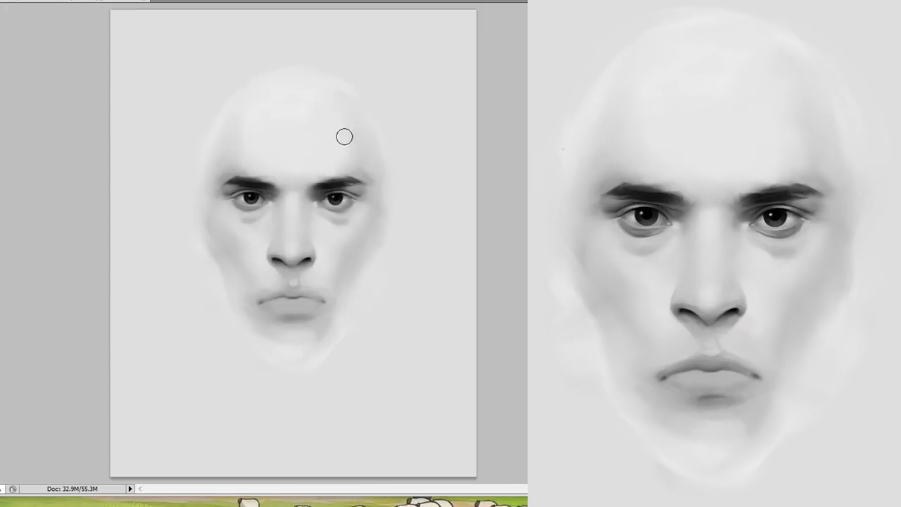
scroll(296, 194, up, 4)
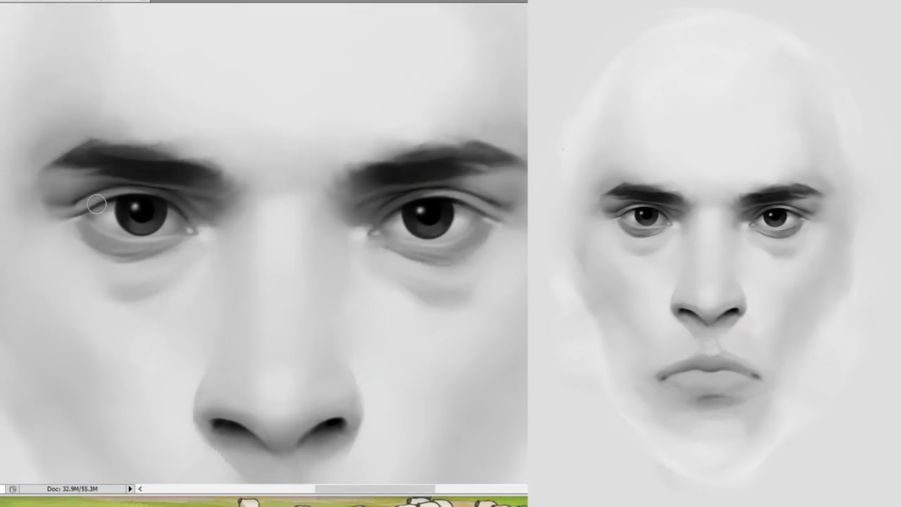
alt+click(454, 230)
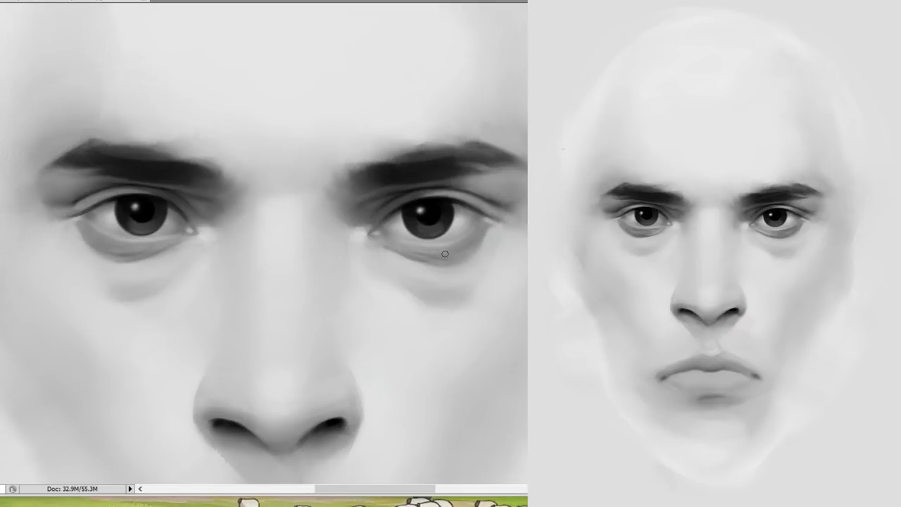
drag(379, 254, 406, 222)
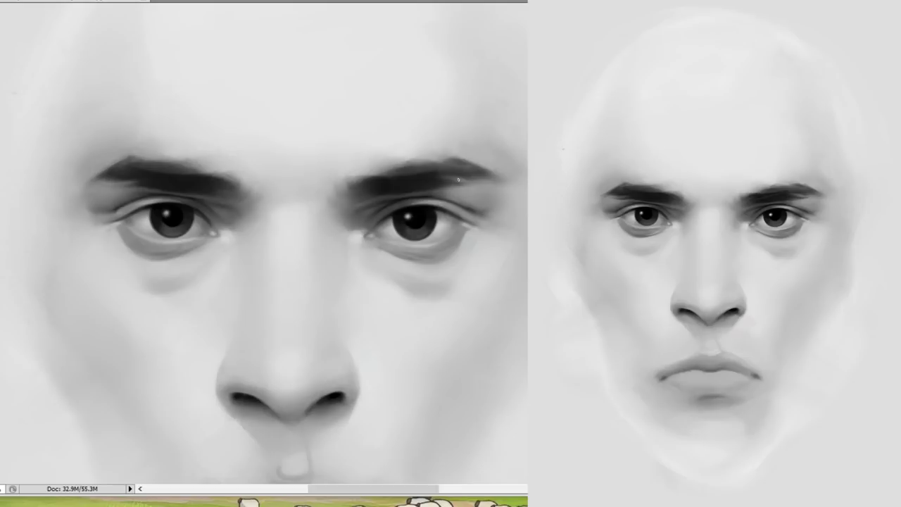
- Examine the brows, eyes and nose at close range and compare them with the whole portrait
key(ctrl+0)
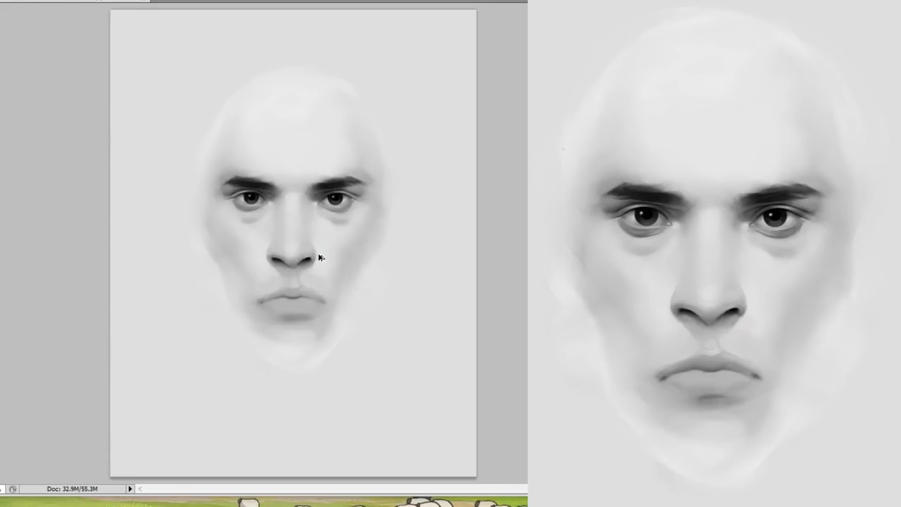
scroll(307, 253, up, 3)
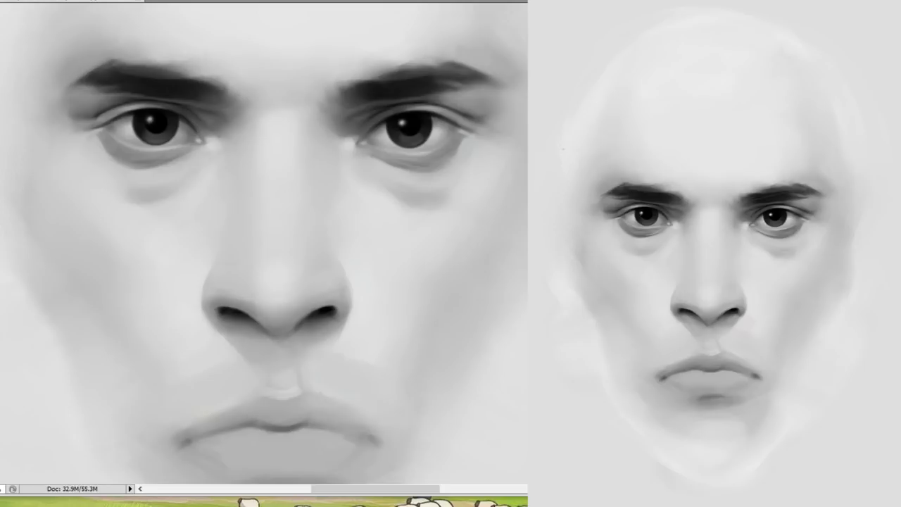
scroll(331, 221, down, 3)
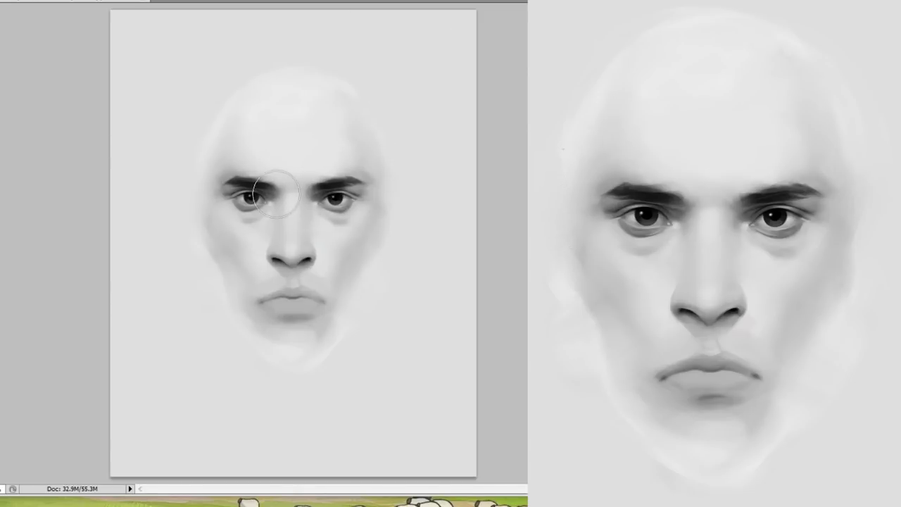
key(ctrl+plus)
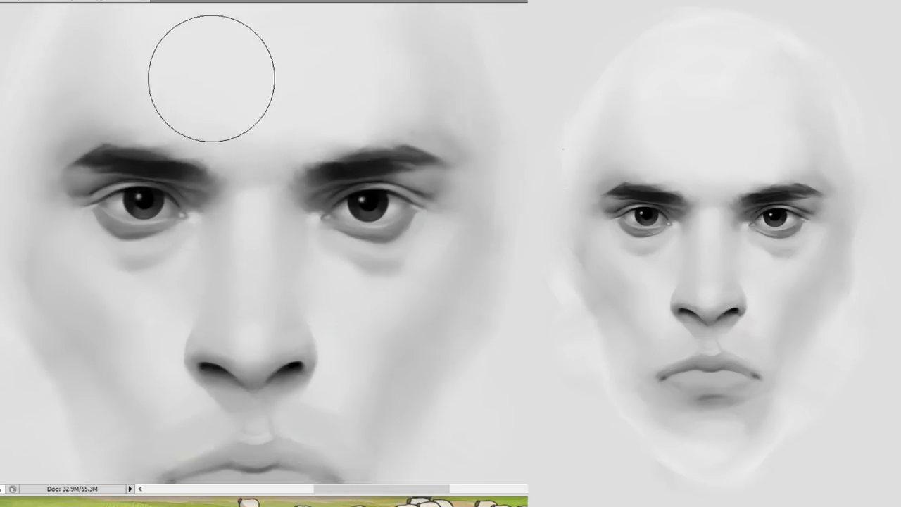
key(ctrl+0)
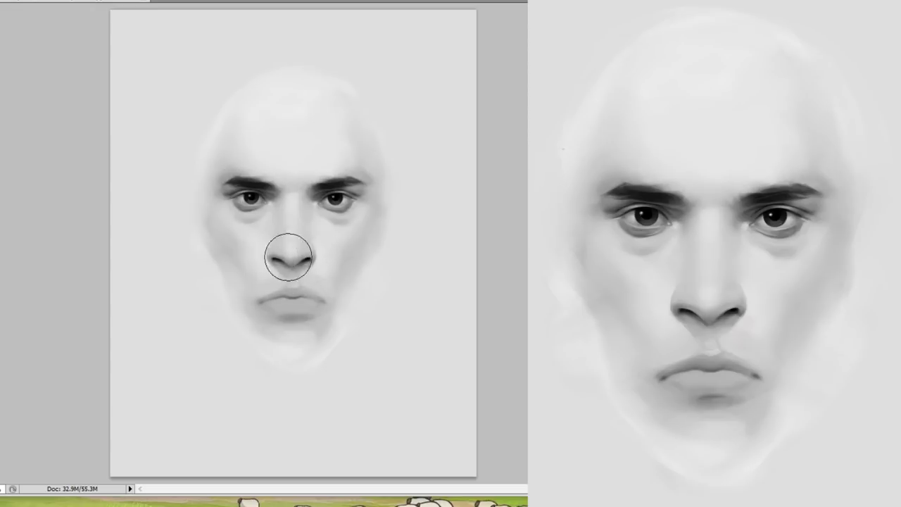
- Try a stroke across the lips, undo it, and reduce the brush size
mouse_move(322, 303)
mouse_down()
mouse_move(267, 301)
mouse_move(291, 317)
mouse_move(336, 306)
mouse_move(303, 294)
mouse_up()
key(ctrl+z)
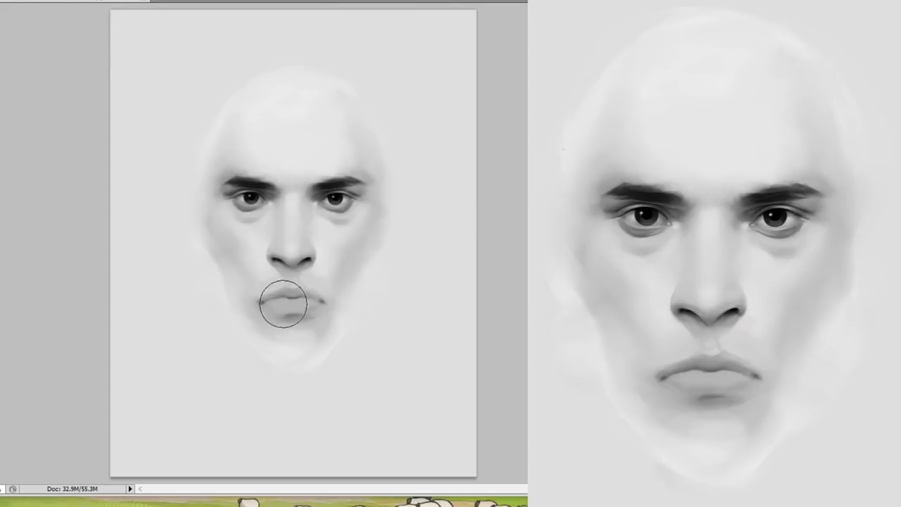
key(bracketleft)
key(bracketleft)
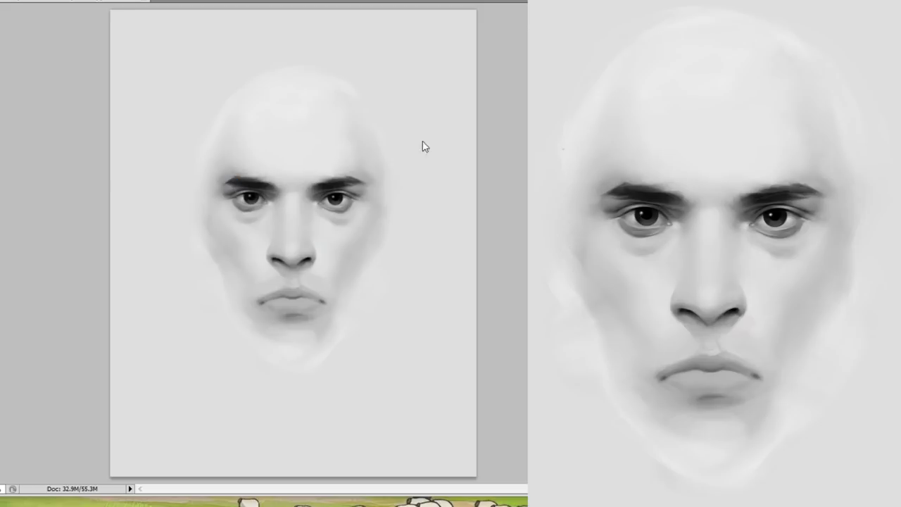
- Refine the nose wings and the area beneath the nose with a smaller brush
key(ctrl+plus)
key(ctrl+plus)
key(ctrl+plus)
key(ctrl+plus)
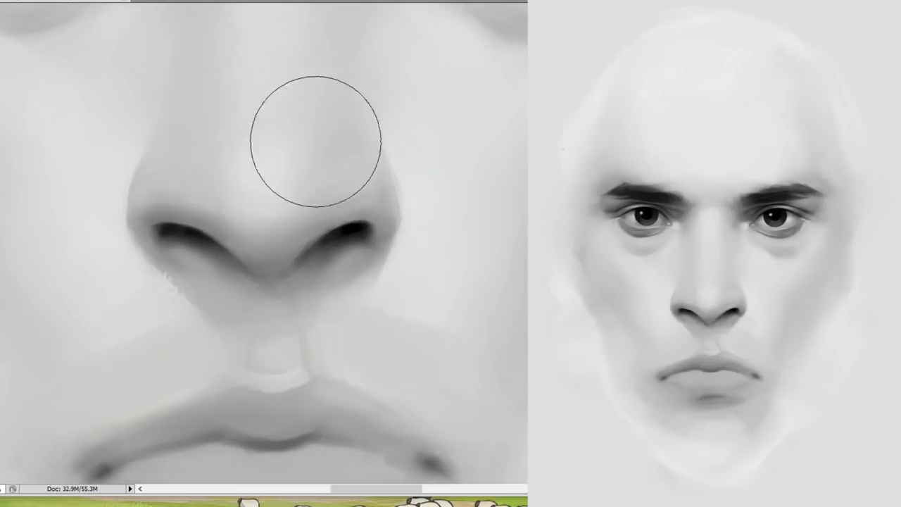
key(ctrl+0)
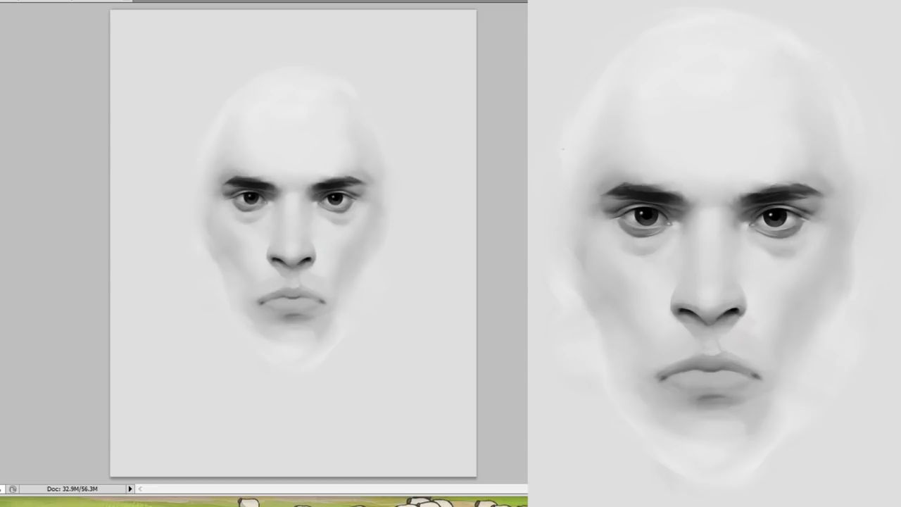
key(ctrl+plus)
key(ctrl+plus)
key(ctrl+plus)
key(ctrl+plus)
key(bracketleft)
key(bracketleft)
key(bracketleft)
key(bracketleft)
key(ctrl+0)
click(313, 263)
- Adjust the brush size and smooth the tones across the lips from one corner to the other
key(bracketright)
key(bracketright)
key(bracketright)
key(bracketright)
key(bracketright)
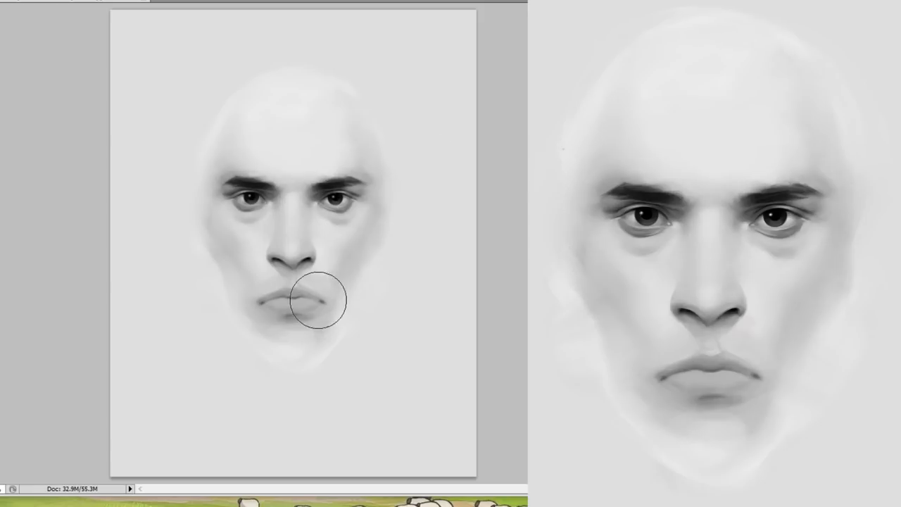
key(bracketleft)
key(bracketleft)
key(bracketleft)
drag(312, 302, 278, 301)
click(510, 283)
click(281, 300)
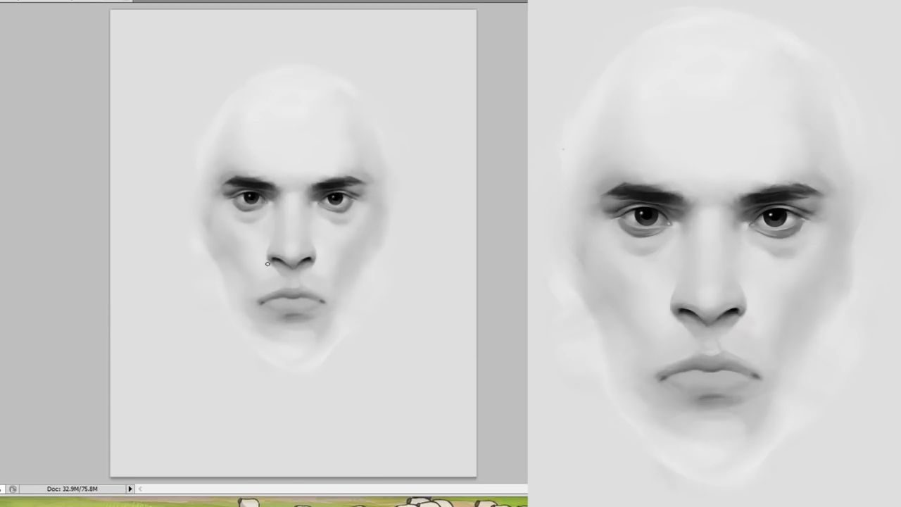
- Enlarge the brush and undo the last edit to the face
key(bracketright)
key(bracketright)
key(bracketright)
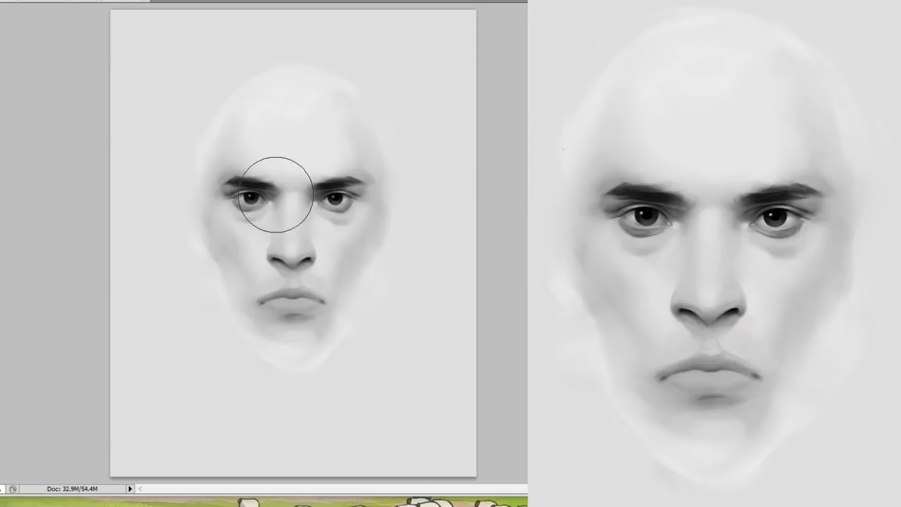
key(ctrl+z)
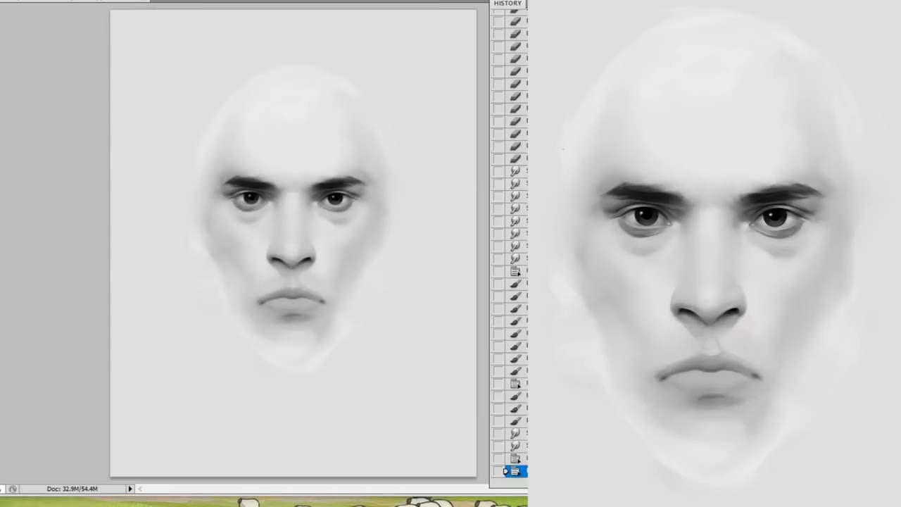
- Reduce the brush size, retouch the inner brow and eye area beside the nose bridge, and select the latest history state
key(bracketleft)
key(bracketleft)
key(bracketleft)
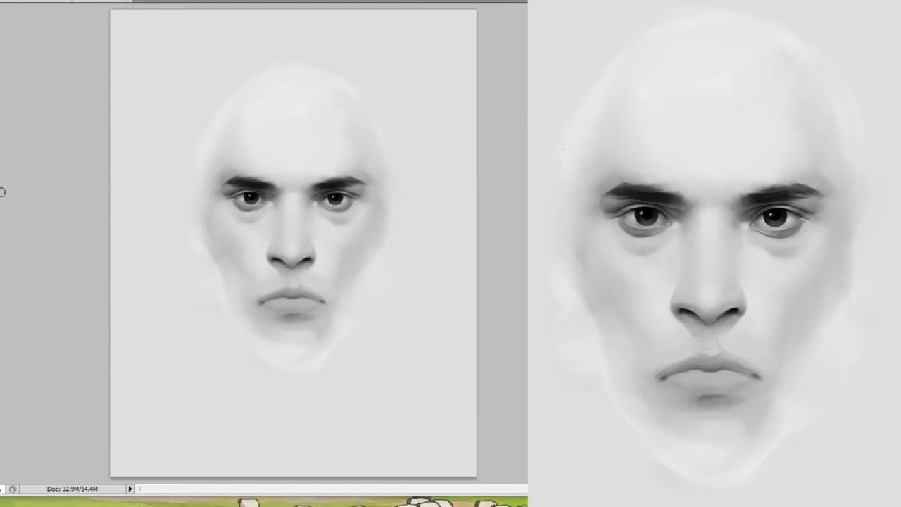
drag(282, 195, 250, 202)
click(504, 471)
mouse_move(504, 470)
mouse_down()
mouse_move(505, 20)
mouse_move(505, 471)
mouse_up()
click(261, 201)
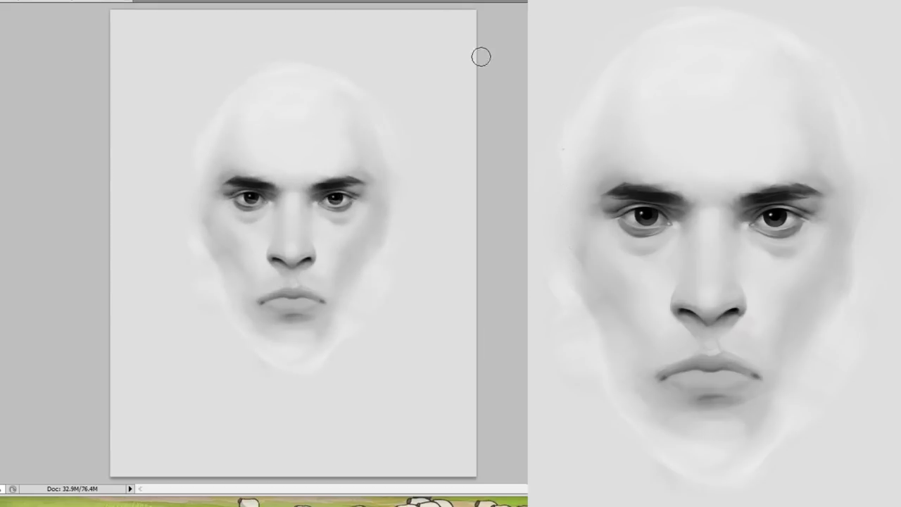